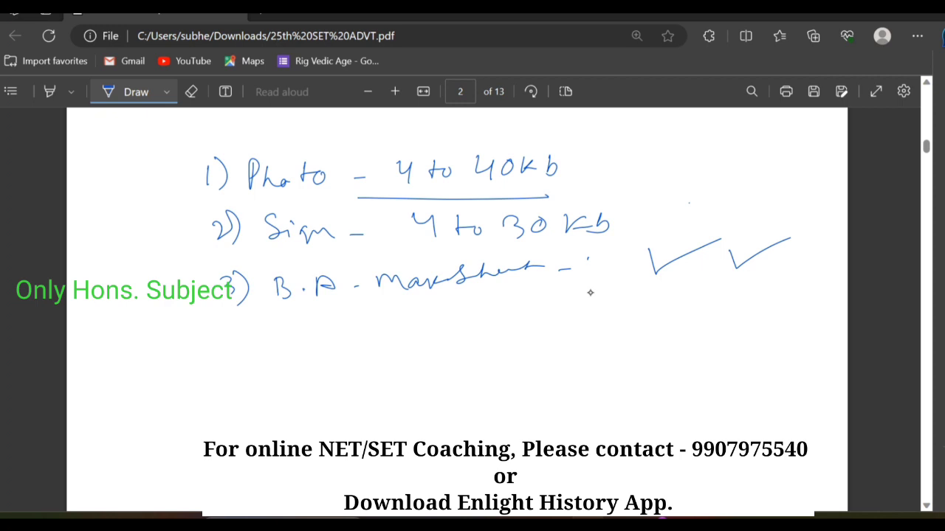
Tick the B.A. marksheet item and handwrite a fourth item '4) M.A -' below the list.
drag(789, 254, 844, 237)
mouse_move(241, 324)
mouse_down()
mouse_move(266, 365)
mouse_move(313, 337)
mouse_move(327, 350)
mouse_move(354, 329)
mouse_move(361, 347)
mouse_up()
click(336, 342)
drag(381, 335, 398, 335)
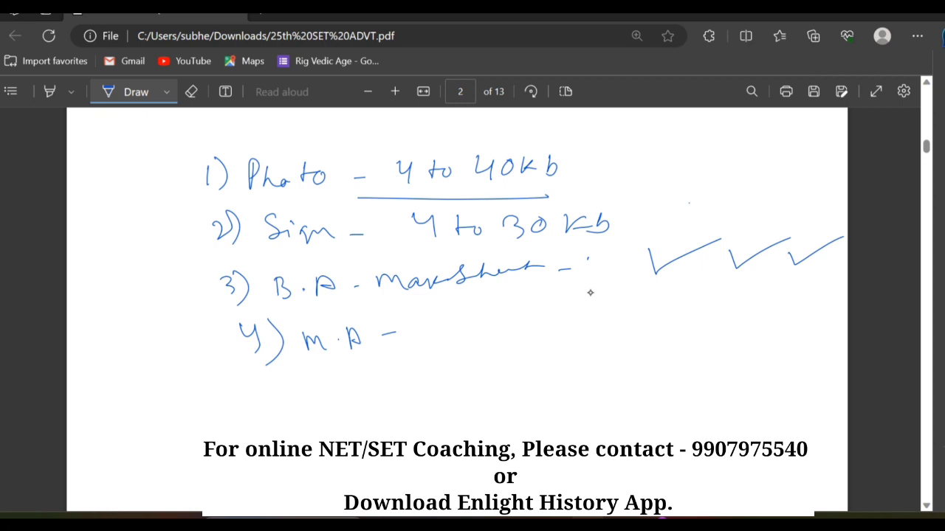
Draw brackets around items 1–2, their 40kb/30kb sizes, and items 3–4.
drag(204, 136, 199, 233)
mouse_move(561, 135)
mouse_down()
mouse_move(629, 194)
mouse_move(570, 232)
mouse_up()
mouse_move(235, 257)
mouse_down()
mouse_move(185, 290)
mouse_move(266, 376)
mouse_up()
drag(590, 253, 492, 379)
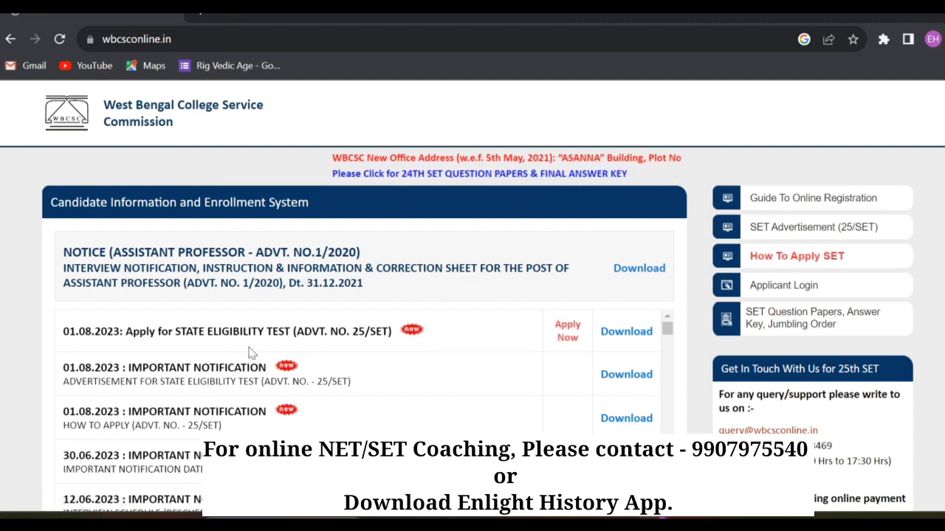
Start the 25th SET application and reach the Exam Details step of Candidate Registration.
click(571, 334)
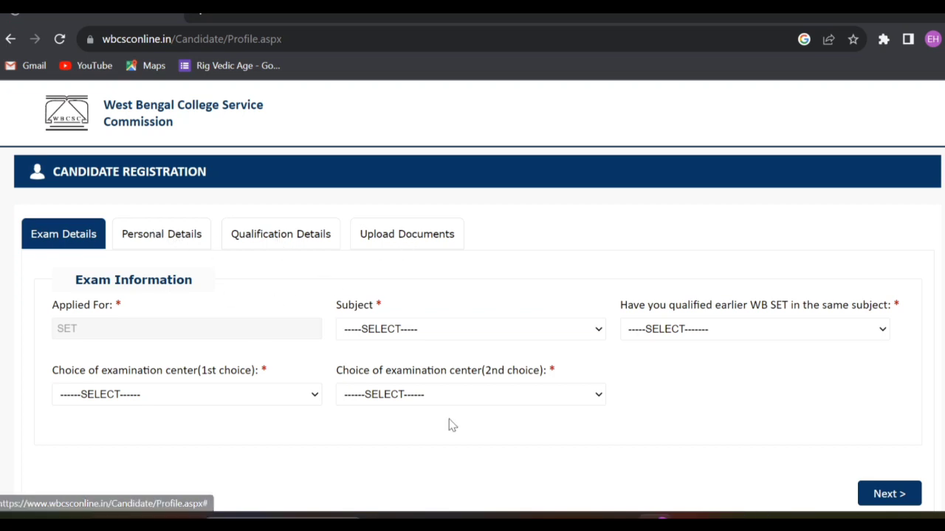
click(407, 243)
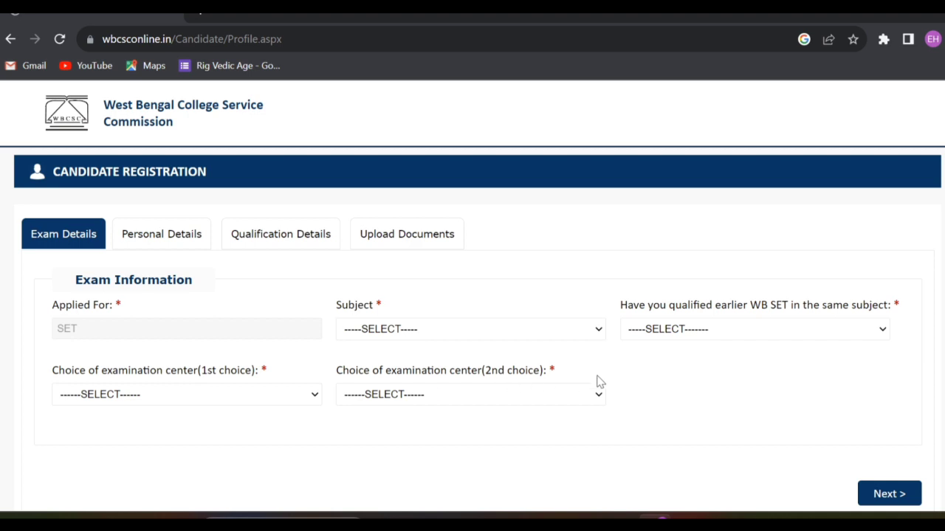
Choose subject HISTORY -08 and answer NO to earlier WB SET qualification.
click(586, 333)
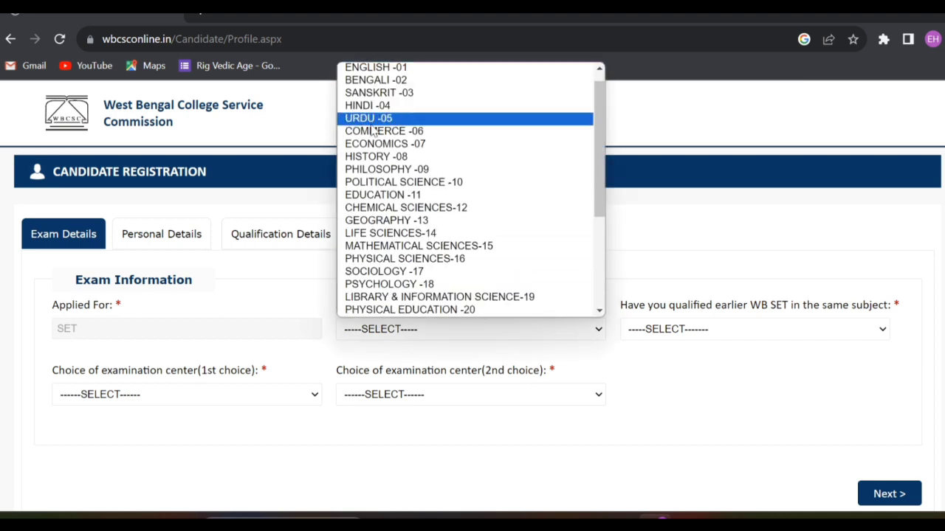
click(385, 158)
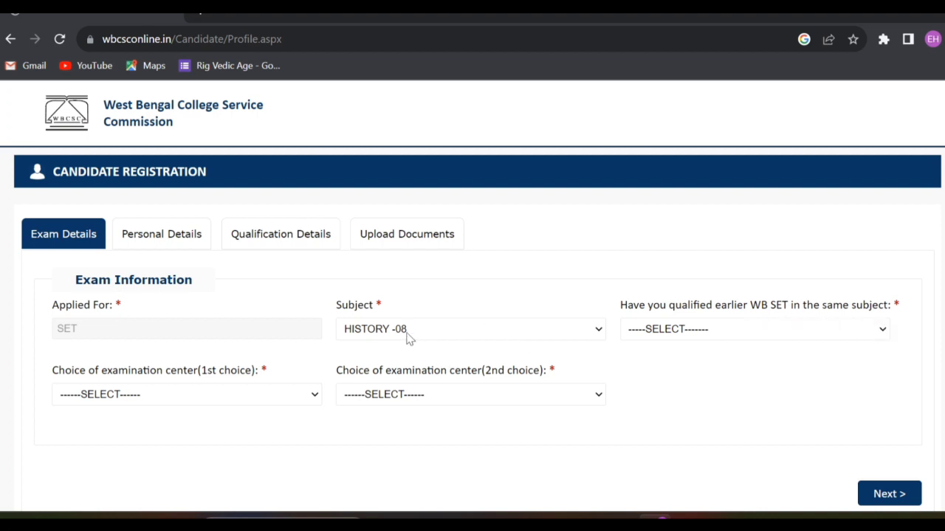
click(750, 334)
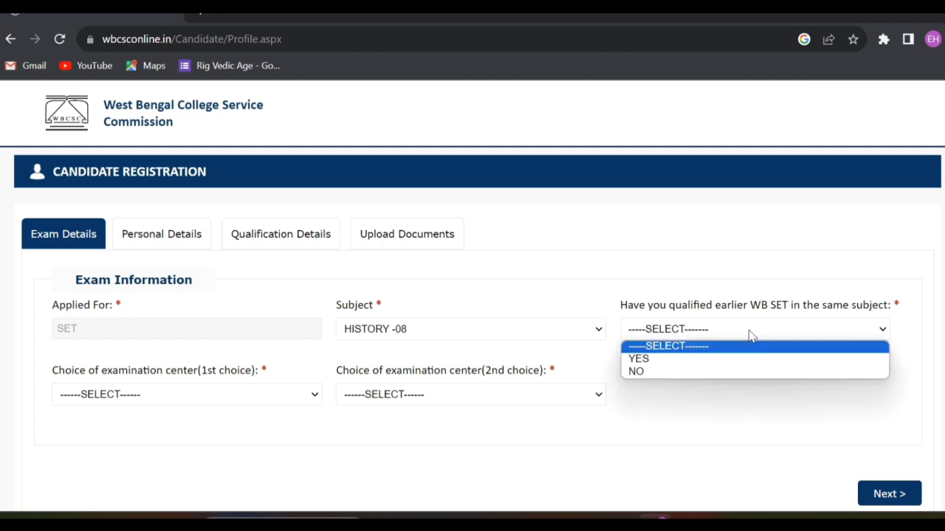
click(672, 363)
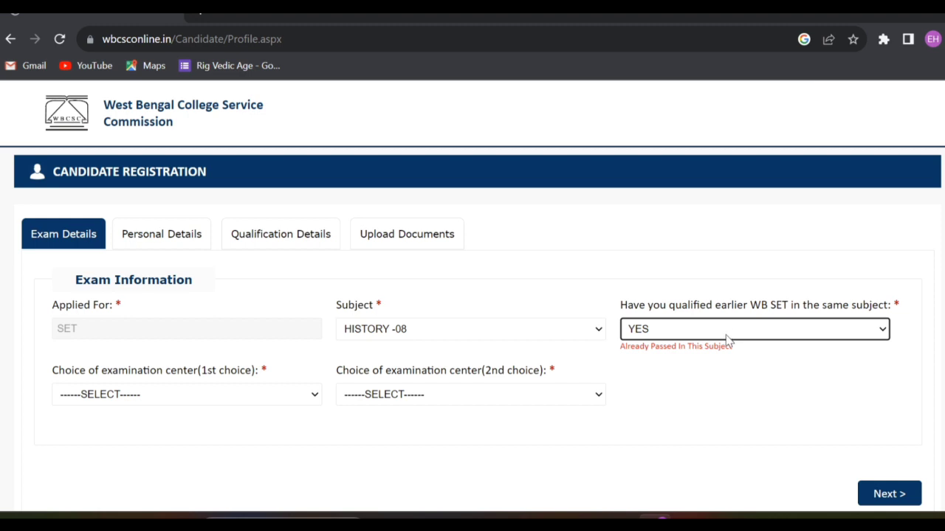
click(727, 329)
click(643, 373)
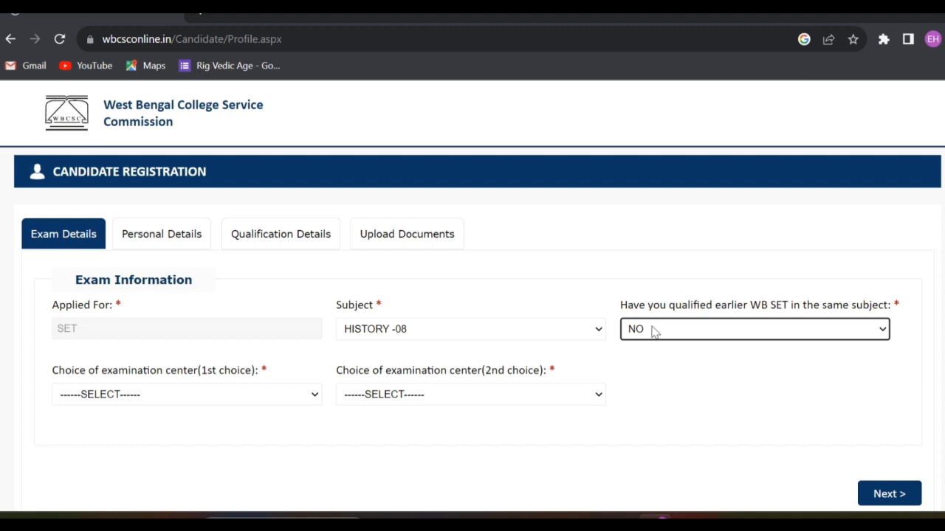
Set exam centres to MURSHIDABAD (first) and NADIA (second), then continue to Personal Details.
click(185, 403)
click(176, 397)
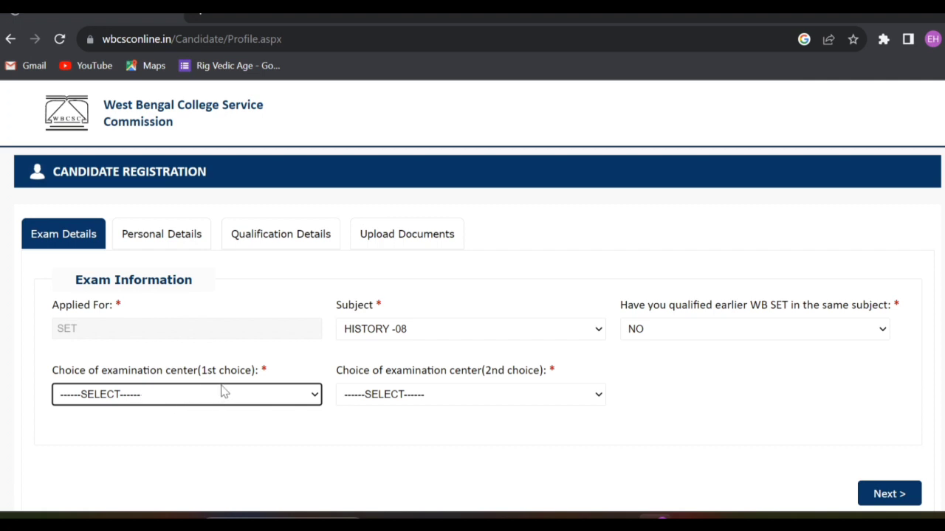
click(185, 397)
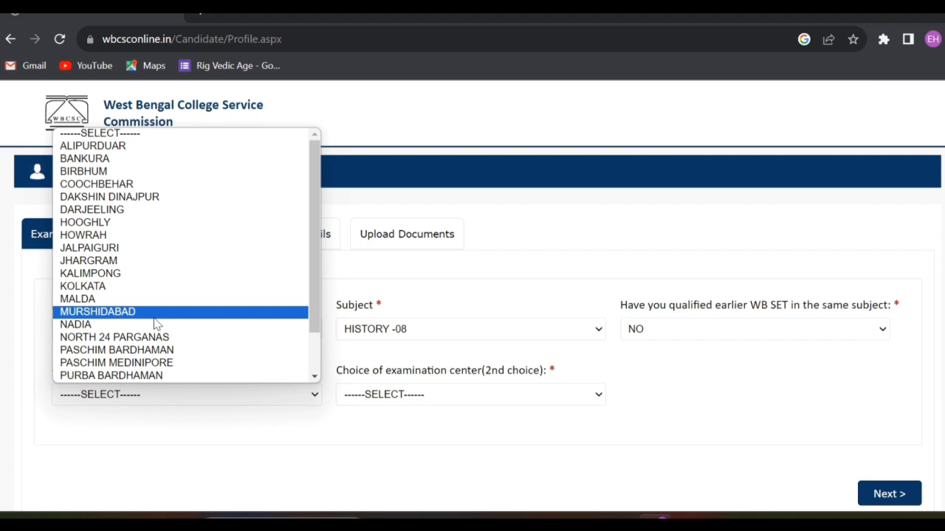
click(155, 317)
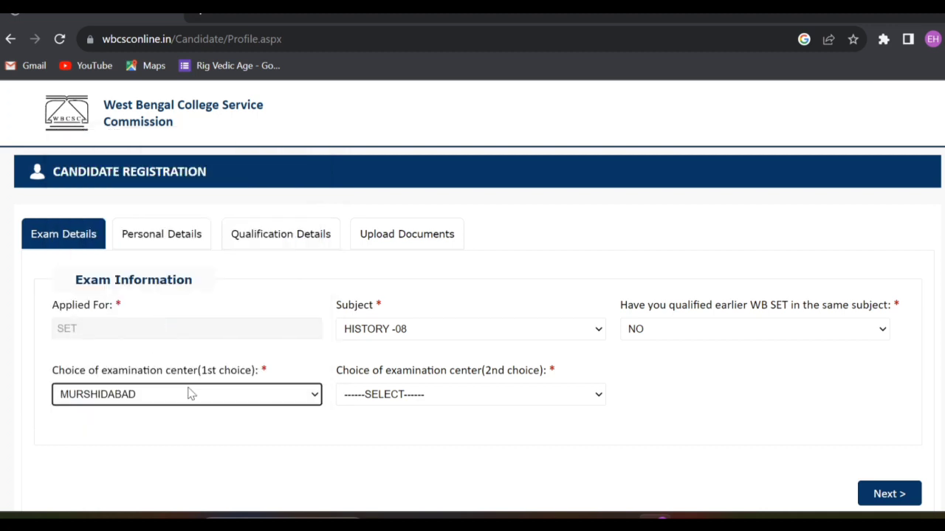
click(410, 399)
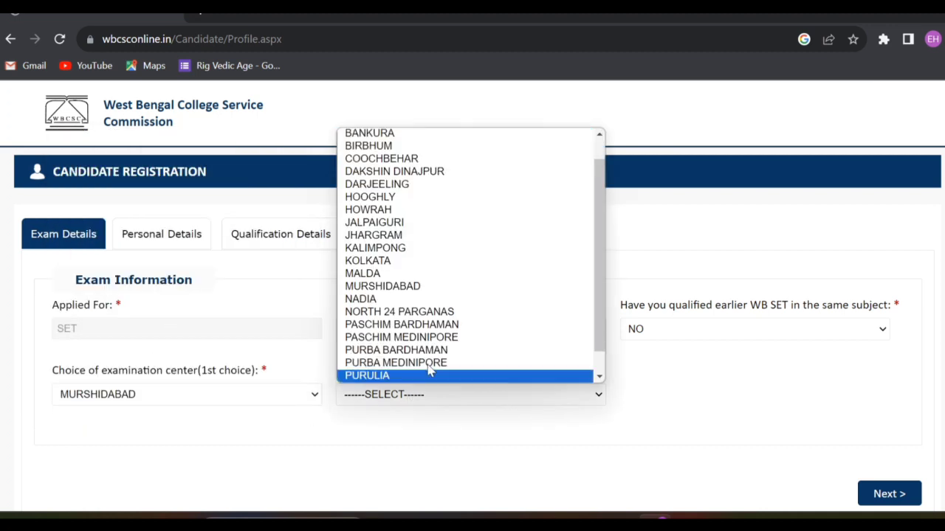
click(369, 299)
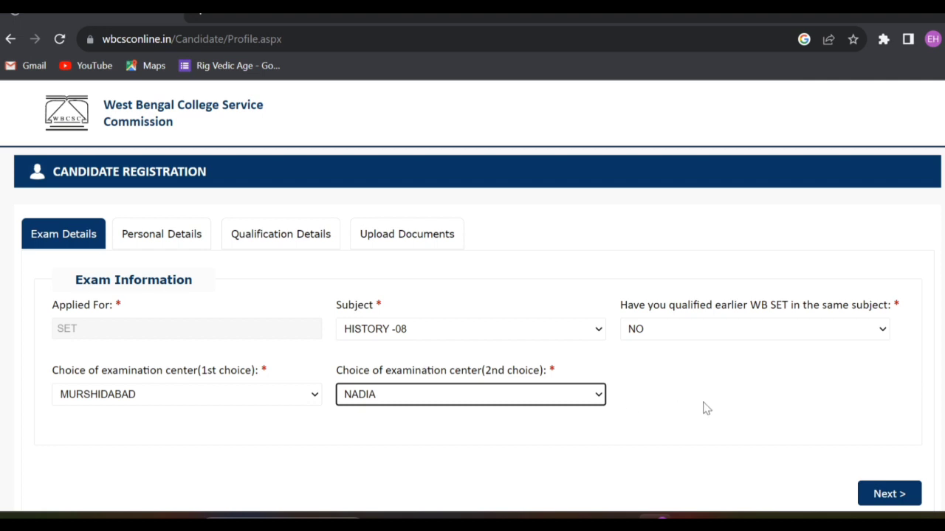
scroll(703, 408, down, 2)
click(873, 393)
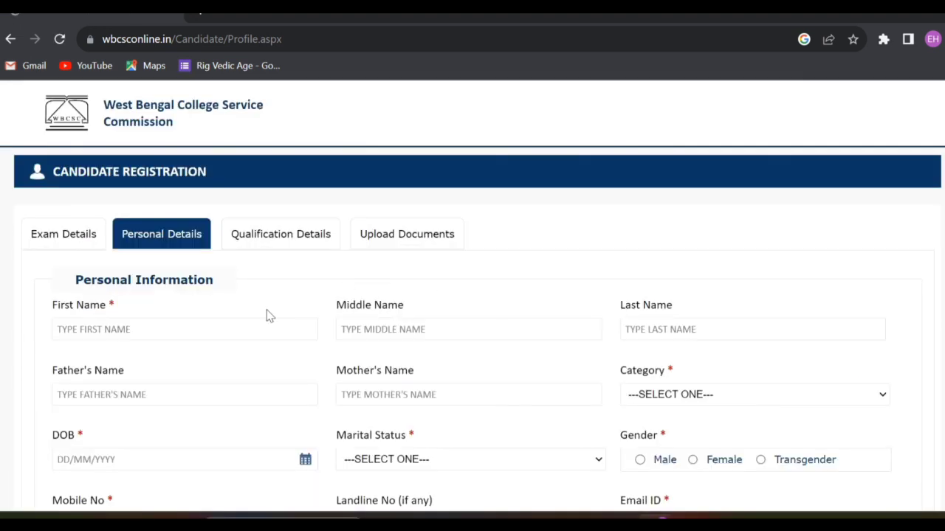
Enter the candidate's first and last name plus the father's and mother's names.
click(238, 322)
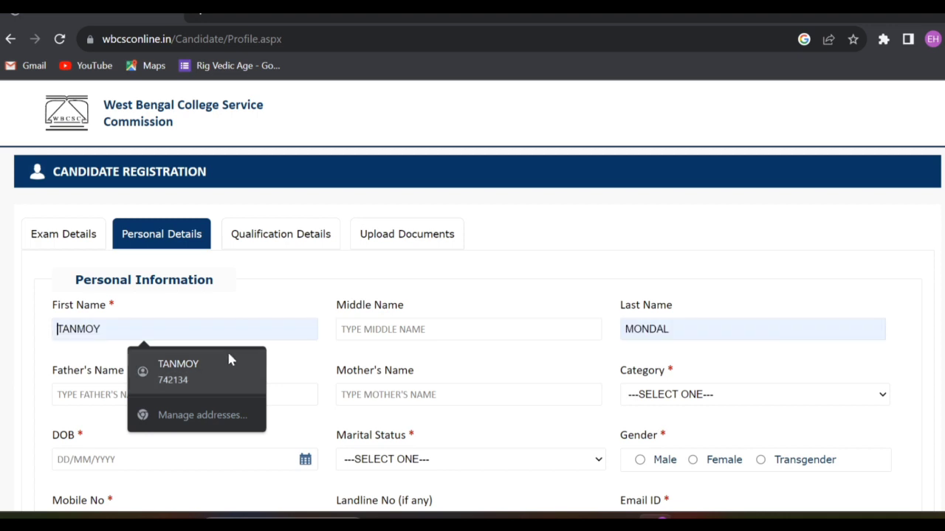
scroll(214, 310, down, 1)
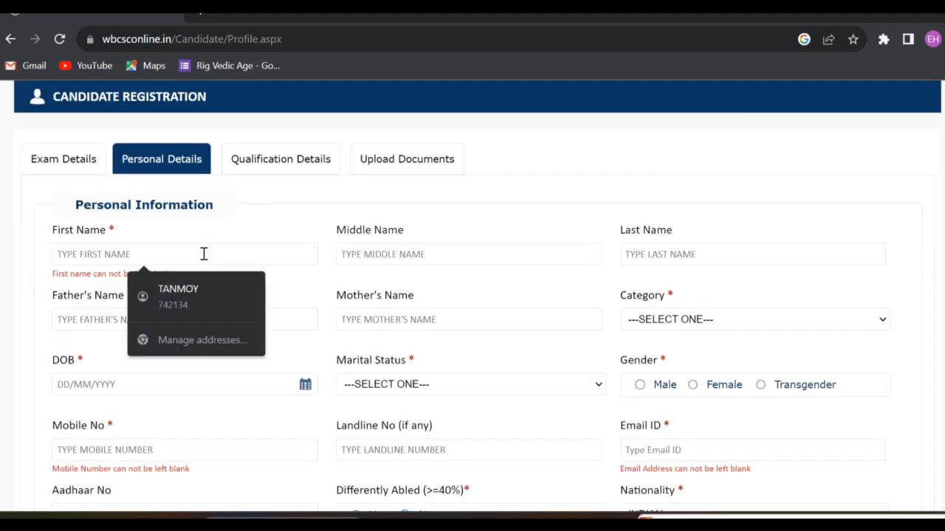
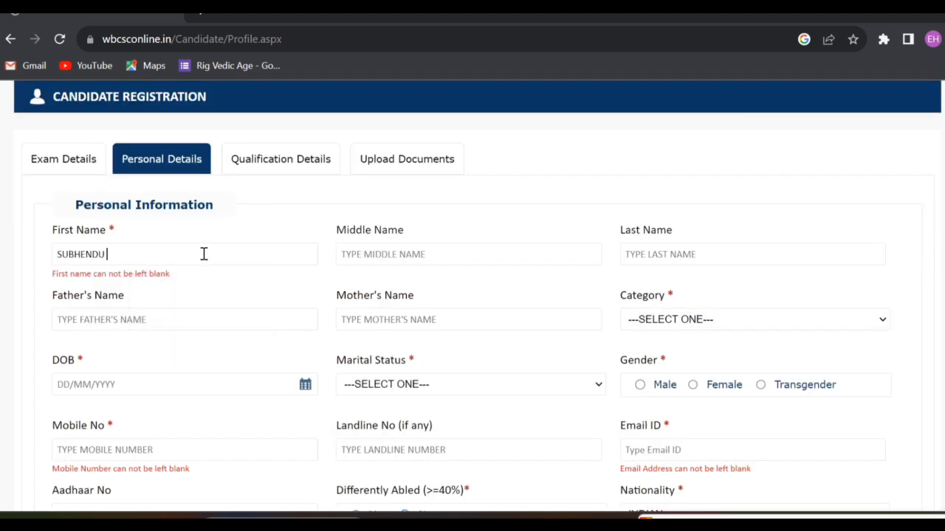
key(Tab)
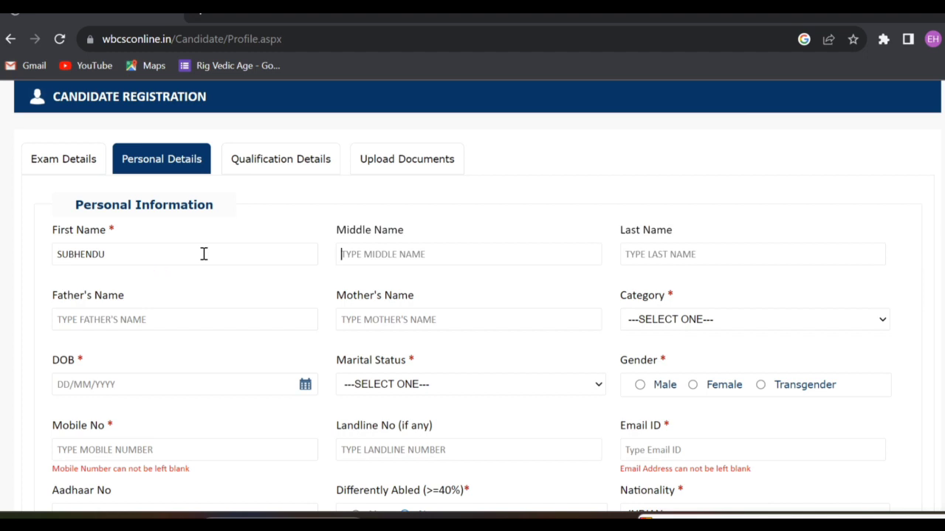
click(116, 326)
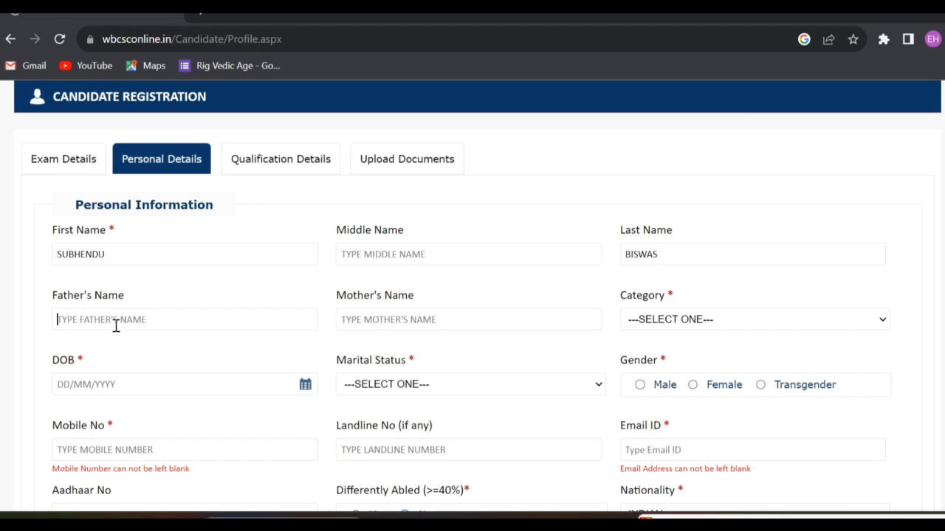
key(Tab)
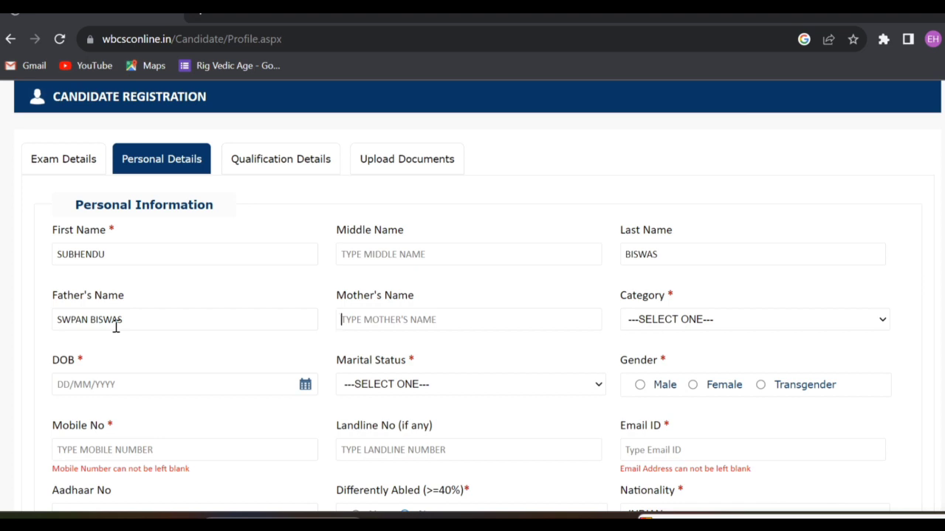
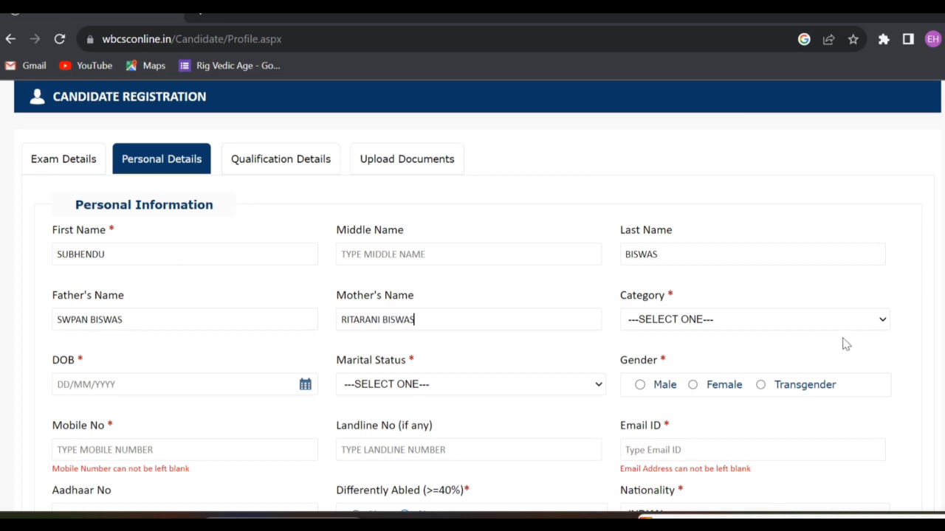
Set category to GENERAL and date of birth to 01/01/1990 via the calendar.
click(828, 318)
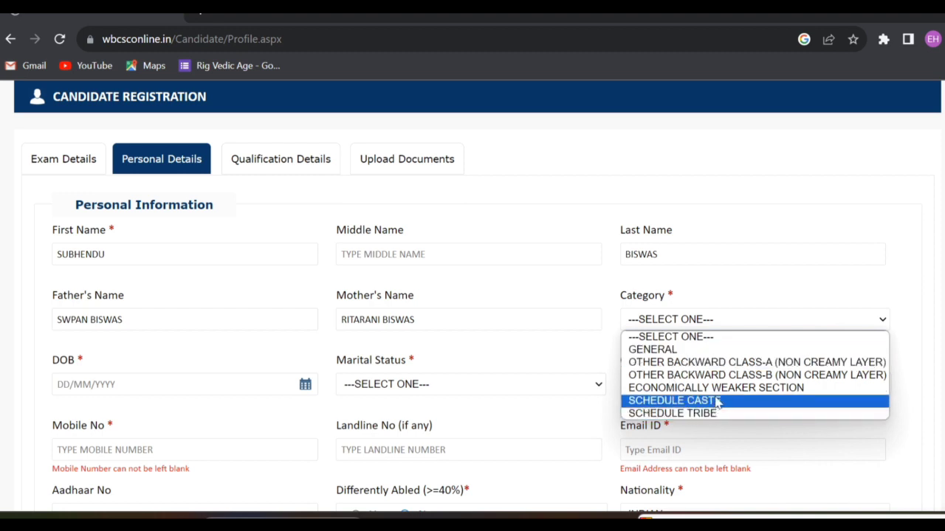
click(672, 350)
click(170, 385)
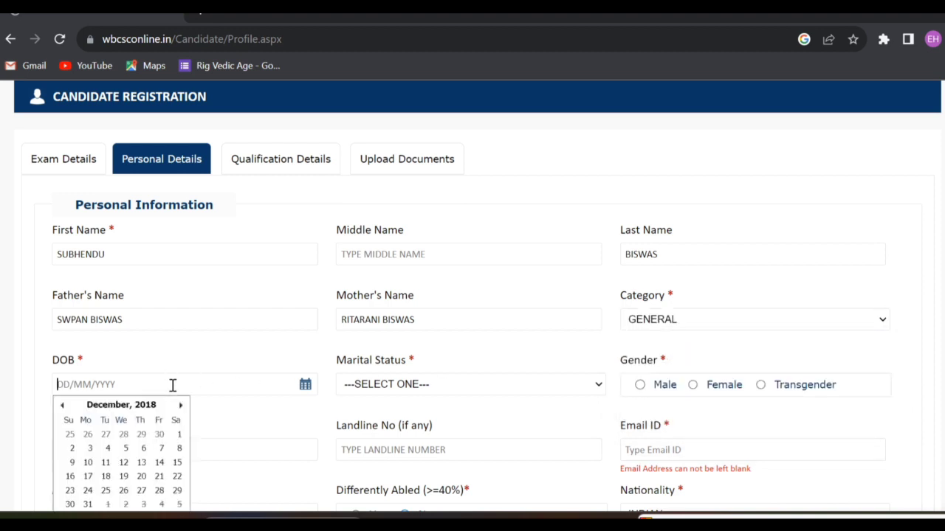
click(127, 406)
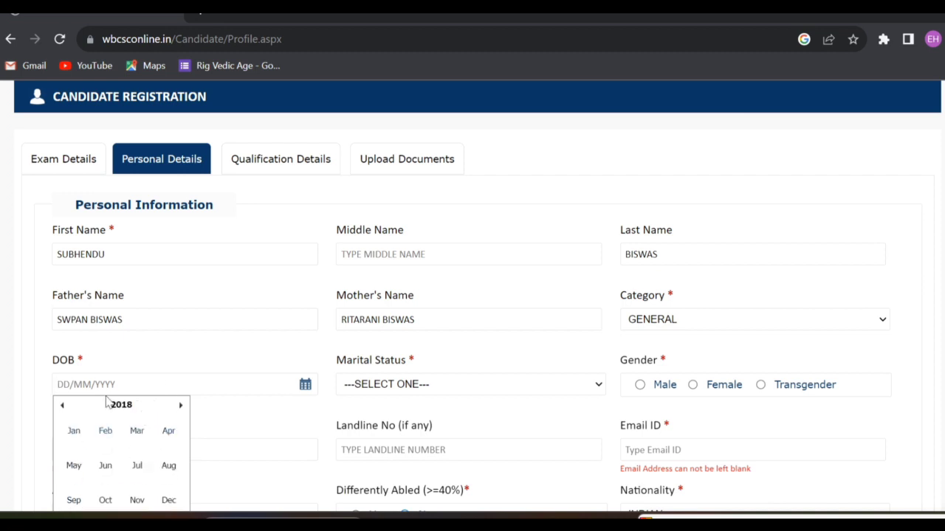
click(118, 406)
scroll(99, 448, up, 1)
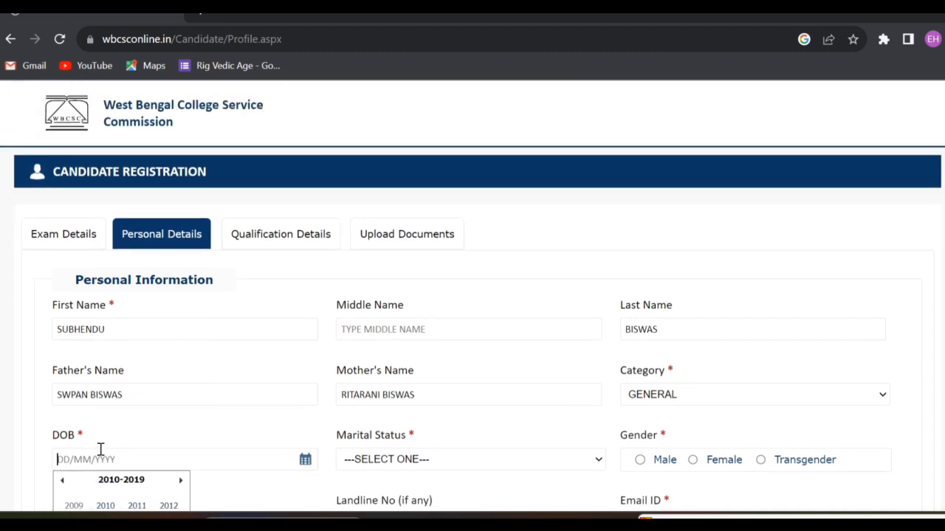
scroll(111, 436, down, 2)
click(62, 330)
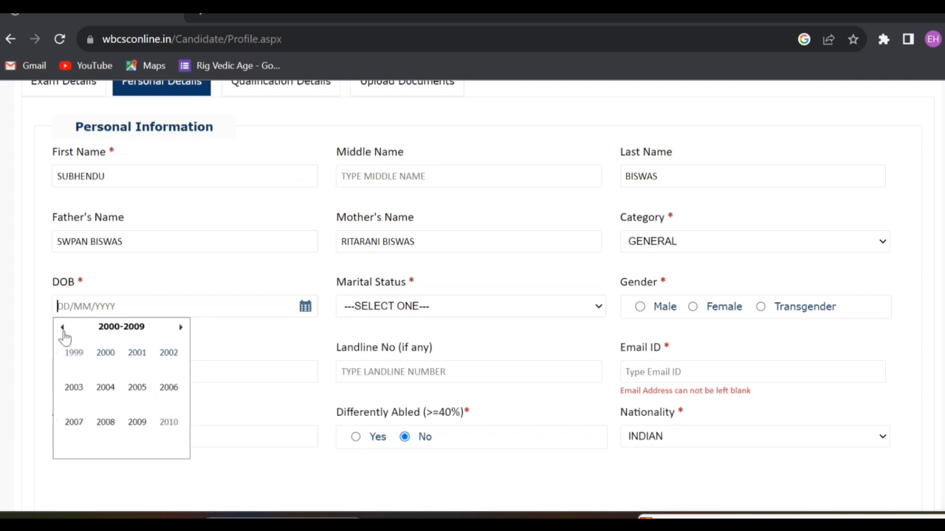
click(63, 330)
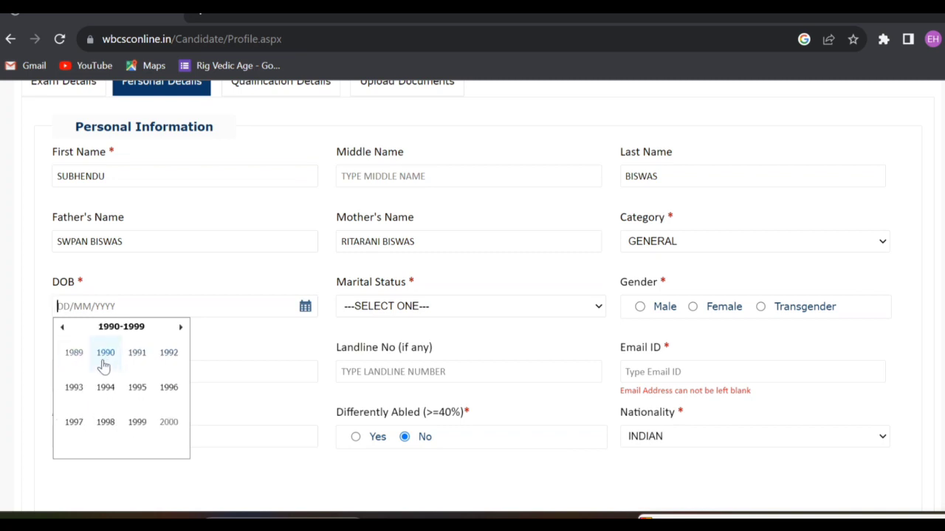
click(106, 353)
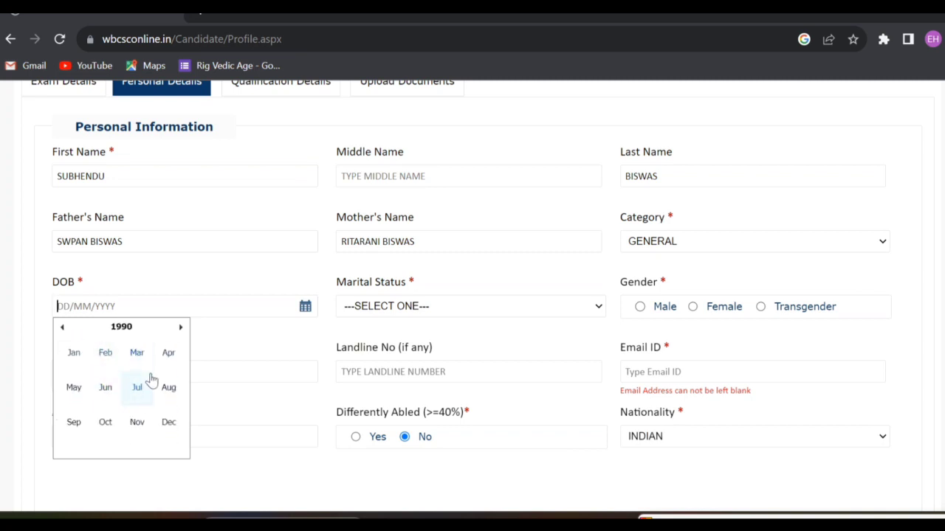
click(74, 356)
click(89, 359)
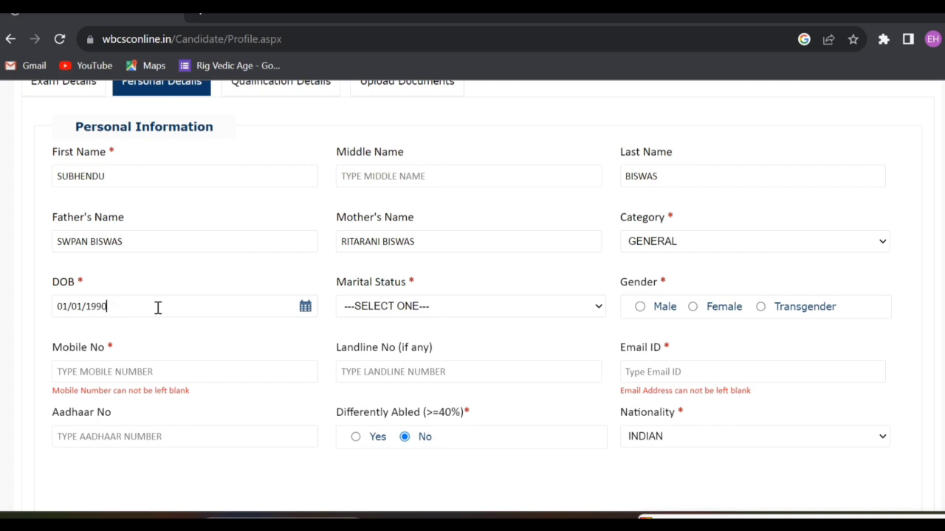
Set marital status SINGLE and gender Male, and enter the mobile number and e-mail address.
click(491, 313)
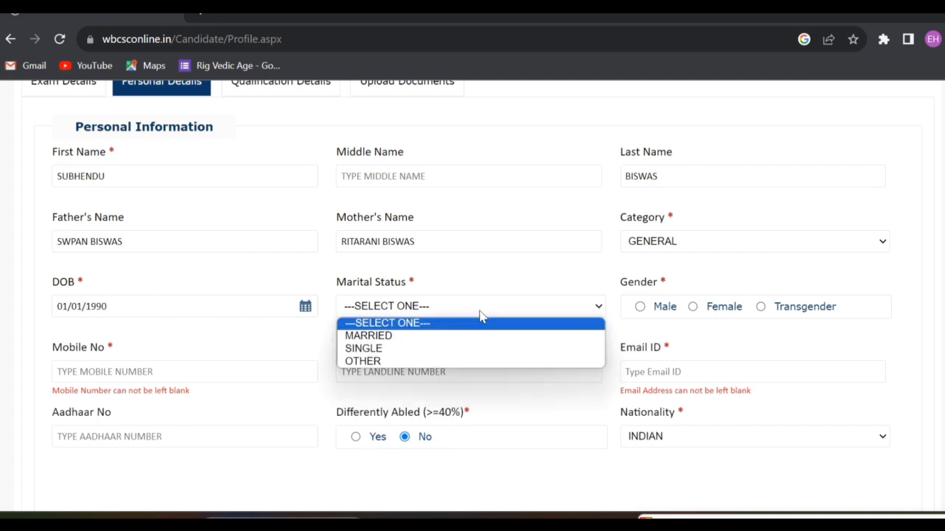
click(406, 349)
click(641, 309)
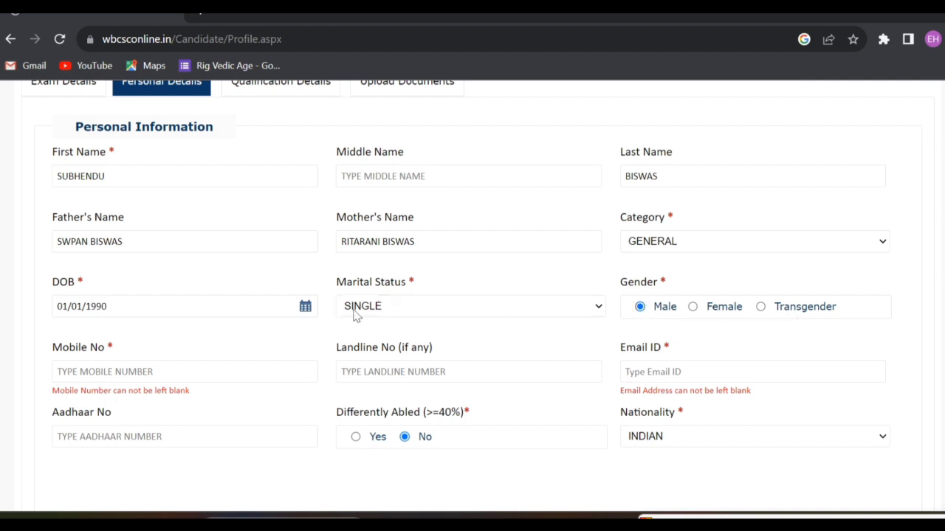
click(273, 375)
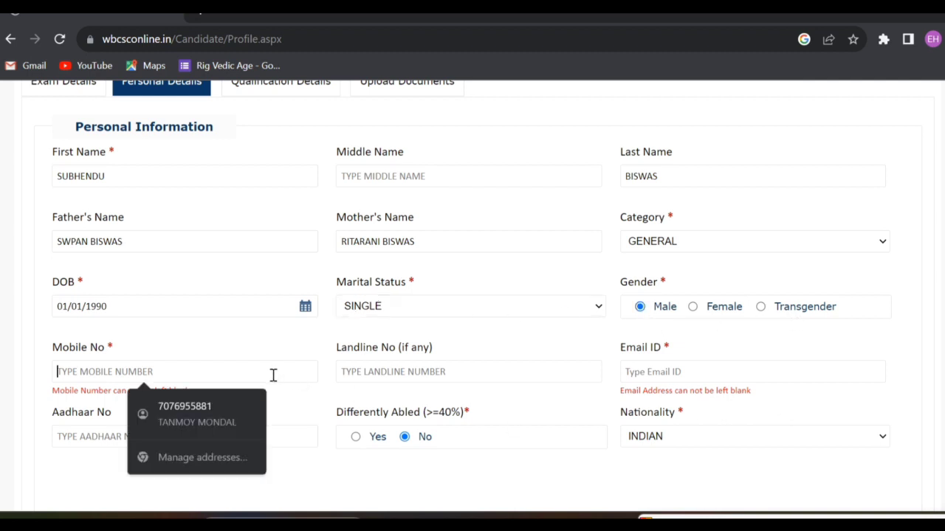
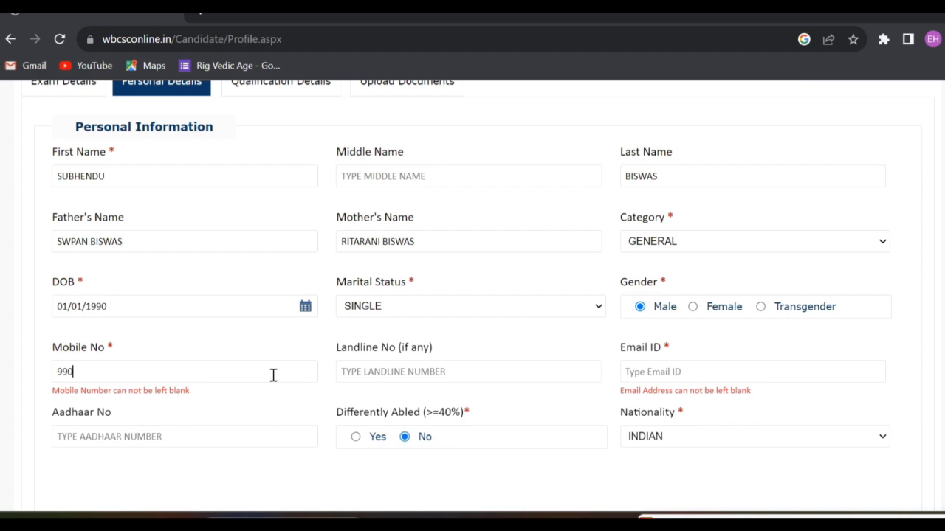
click(443, 373)
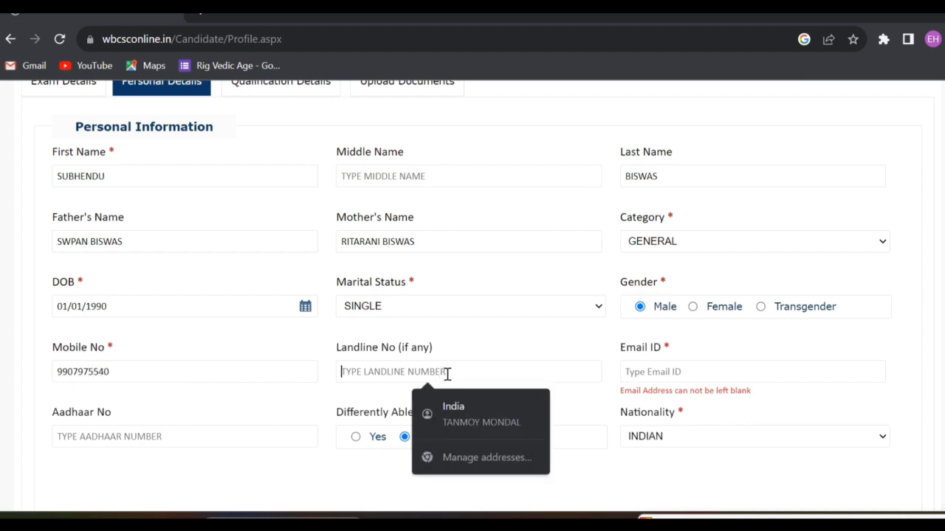
click(673, 370)
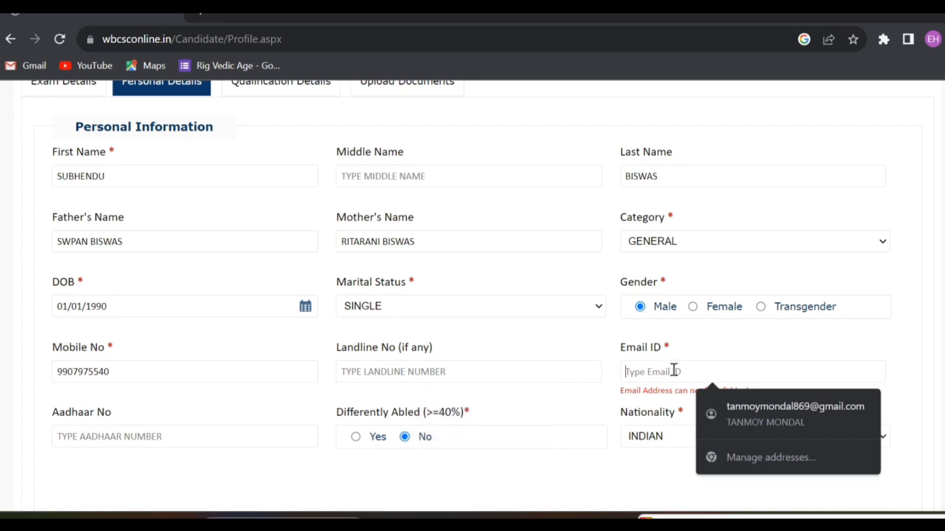
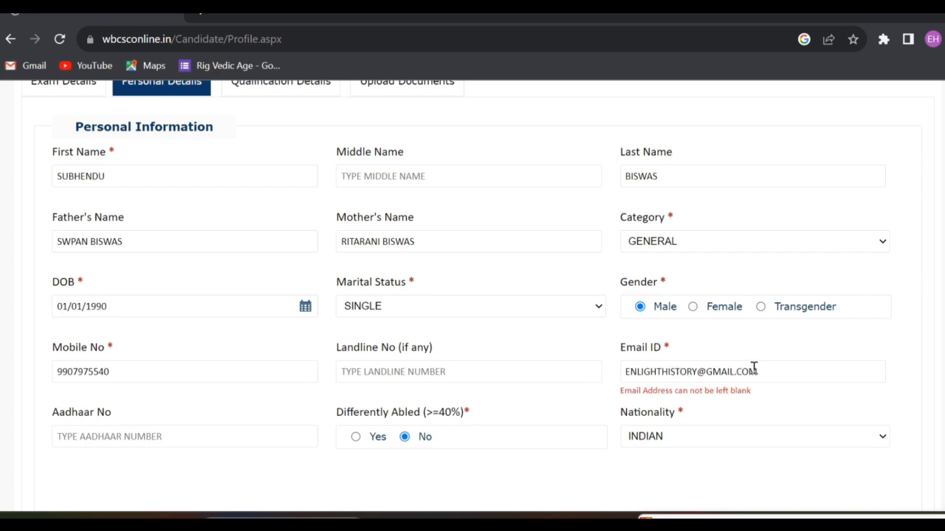
click(788, 414)
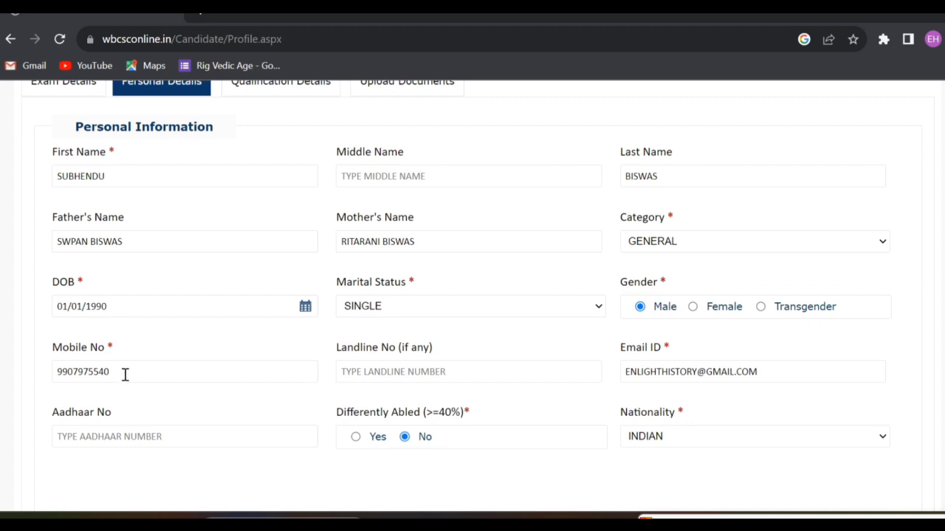
click(205, 439)
scroll(362, 439, down, 1)
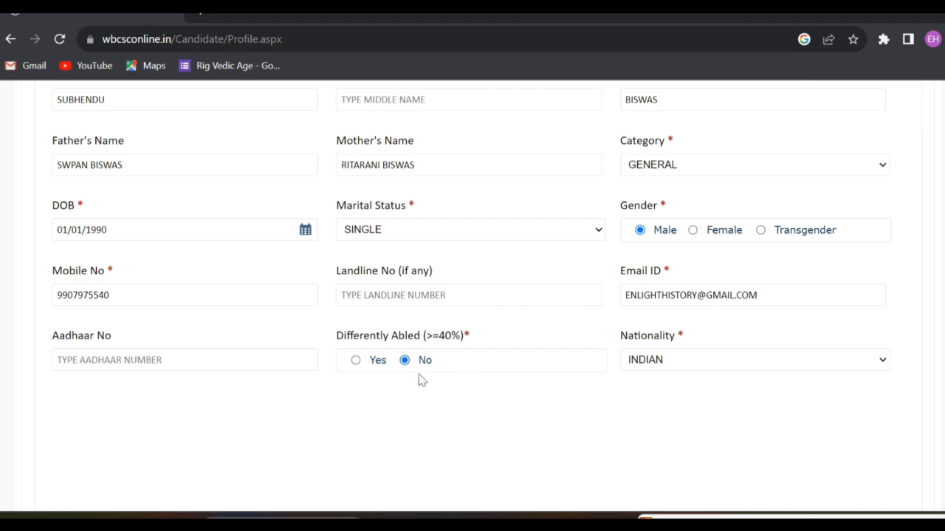
Fill the permanent address from the browser's saved autofill suggestion.
scroll(678, 364, down, 2)
scroll(677, 364, down, 3)
click(183, 348)
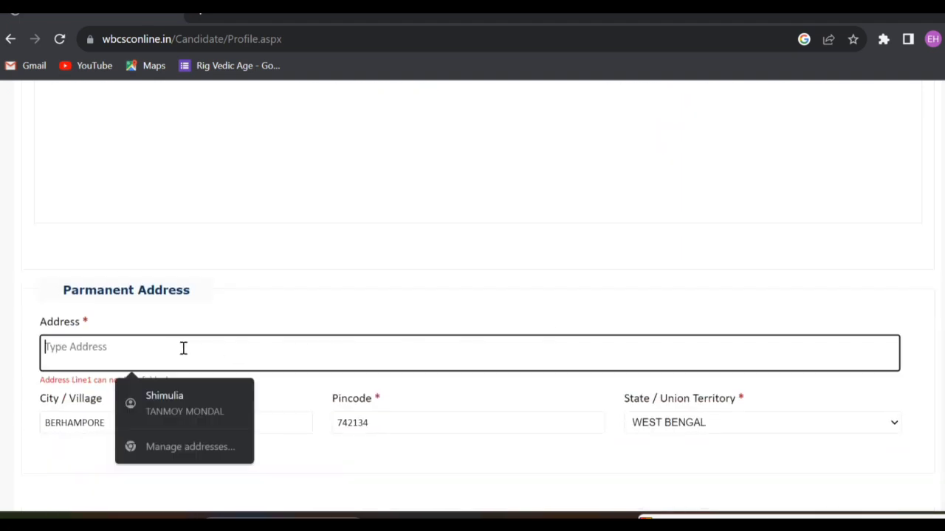
click(185, 402)
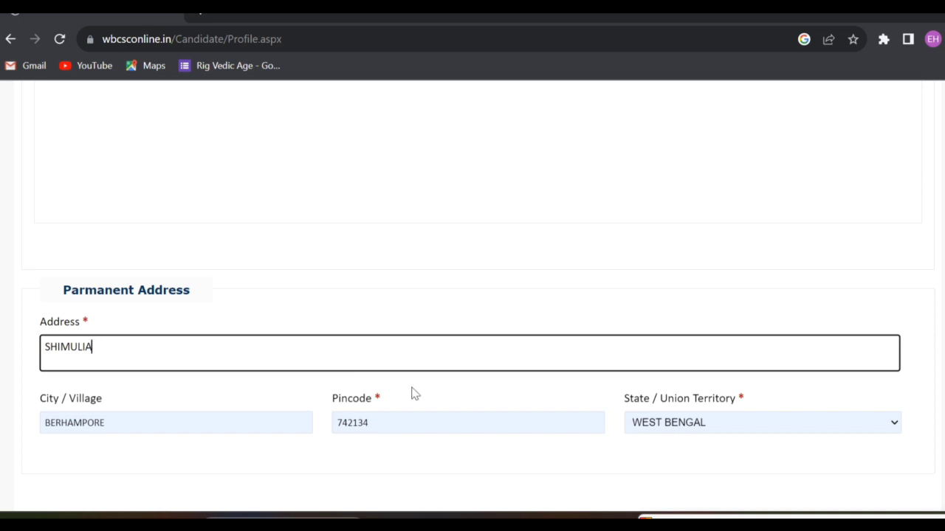
Tick 'Same as above' for the postal address and proceed to Qualification Details.
scroll(439, 380, down, 2)
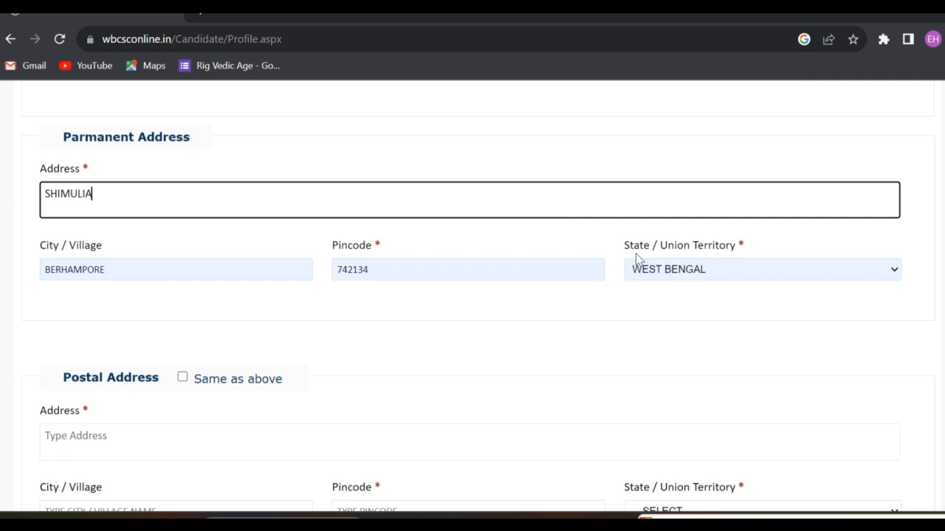
scroll(559, 278, down, 2)
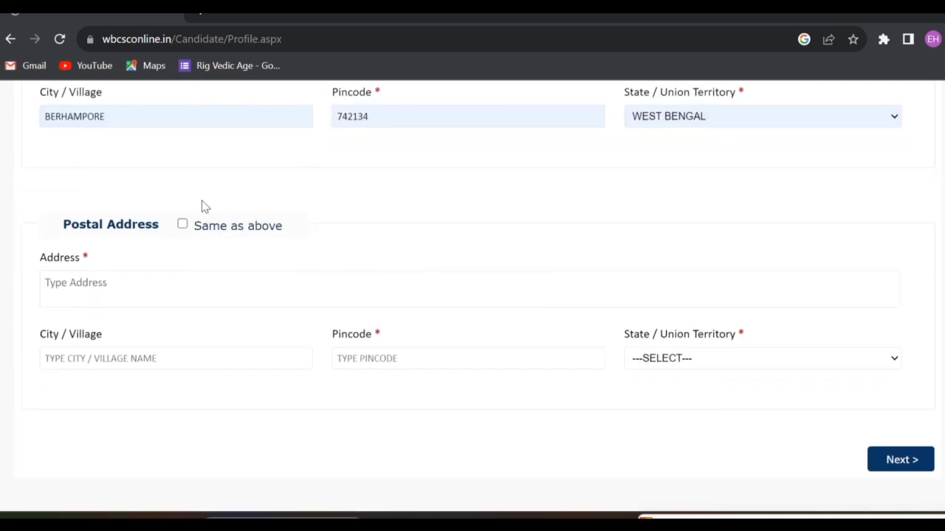
click(184, 225)
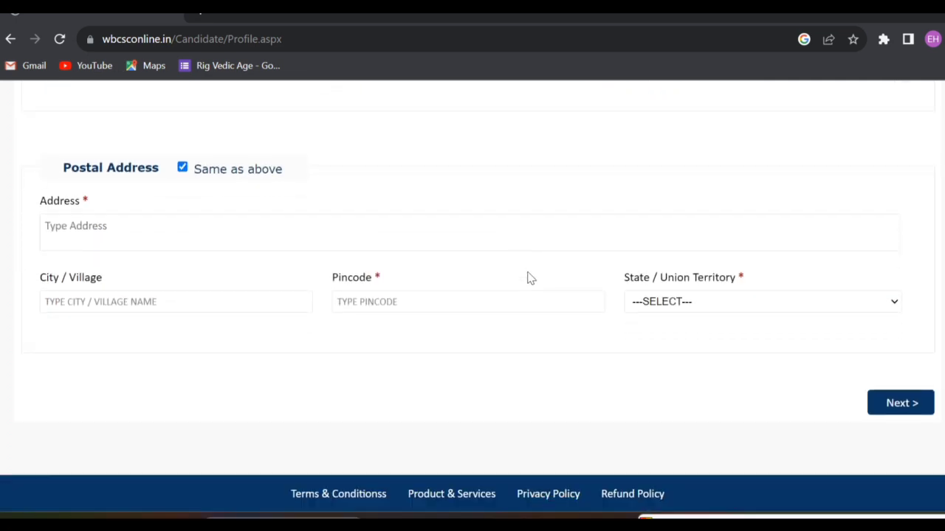
scroll(707, 329, up, 10)
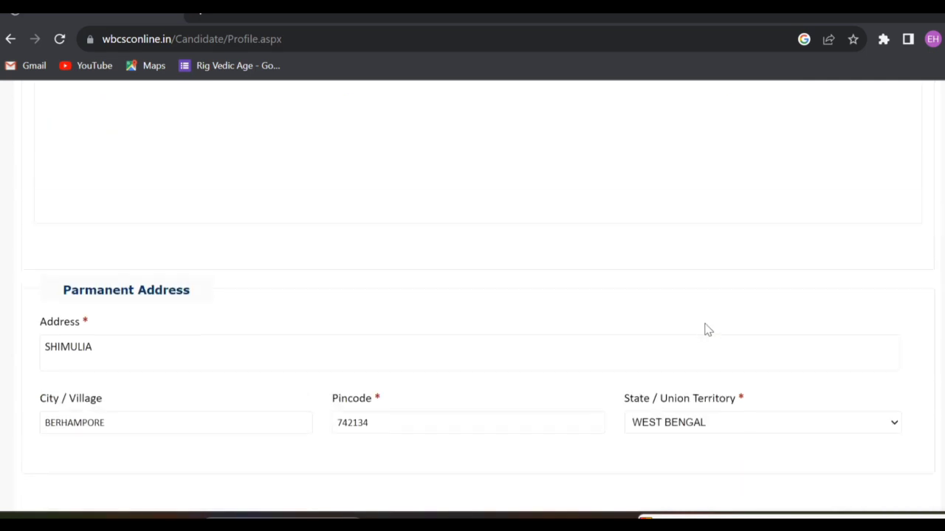
scroll(544, 333, down, 2)
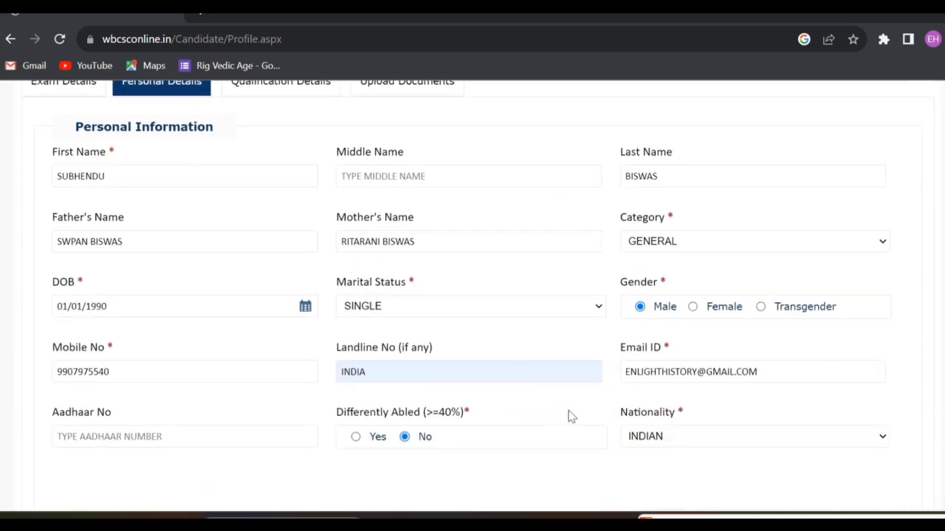
scroll(568, 410, down, 1)
scroll(287, 352, down, 1)
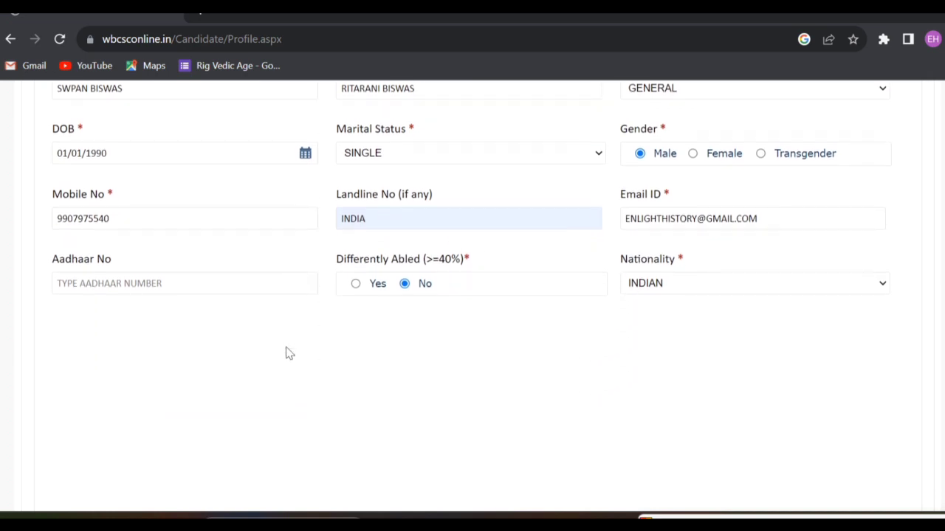
scroll(727, 281, down, 8)
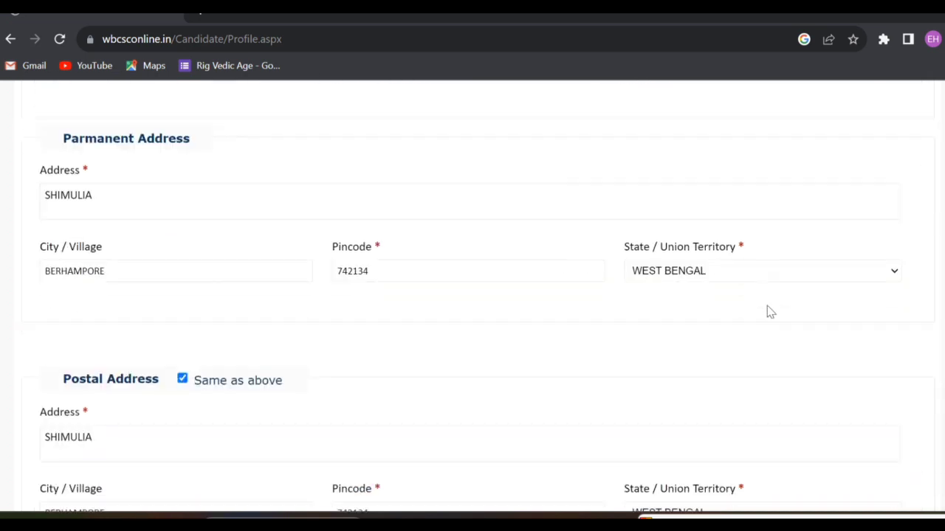
click(892, 418)
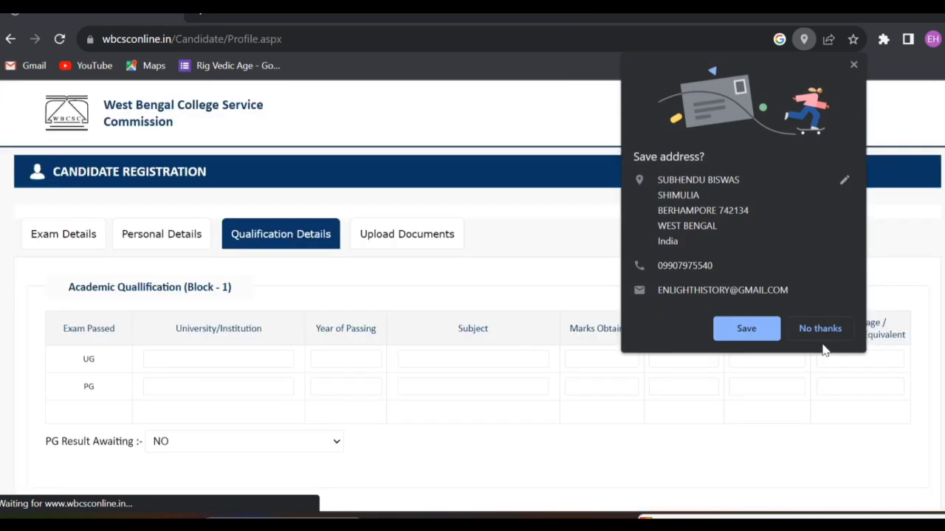
Decline saving the address, then enter UG KALYANI UNIVERSITY, 2014, HISTORY, marks 482.
click(818, 332)
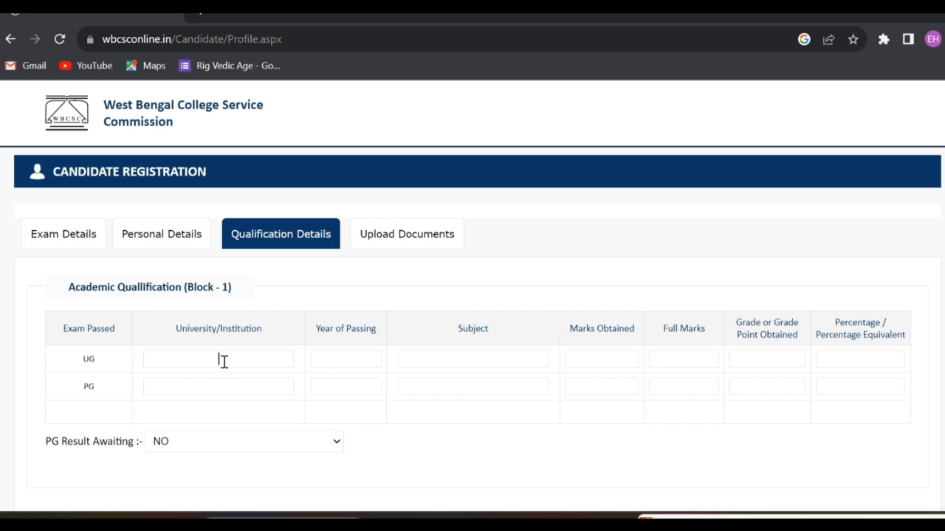
click(223, 360)
text(KALYANI UNIVERSITY)
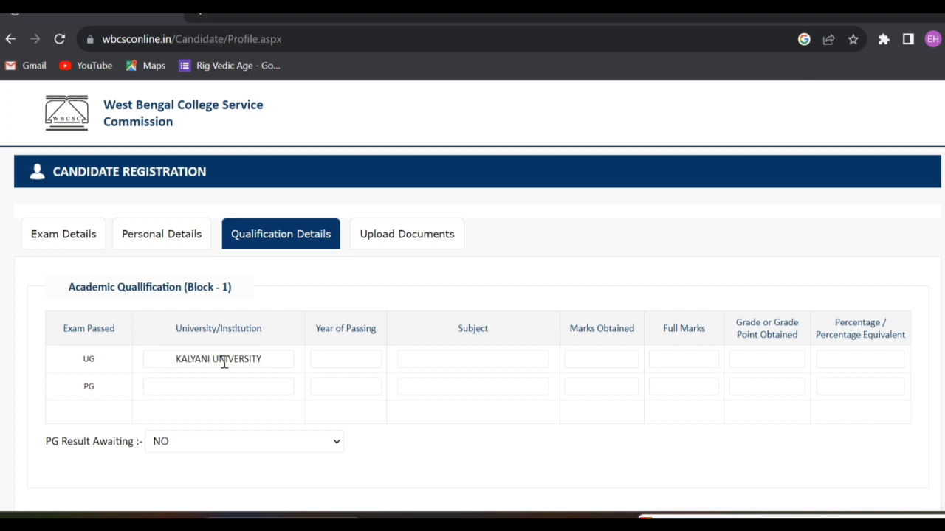
click(338, 357)
text(2014)
click(480, 362)
text(HISTORY)
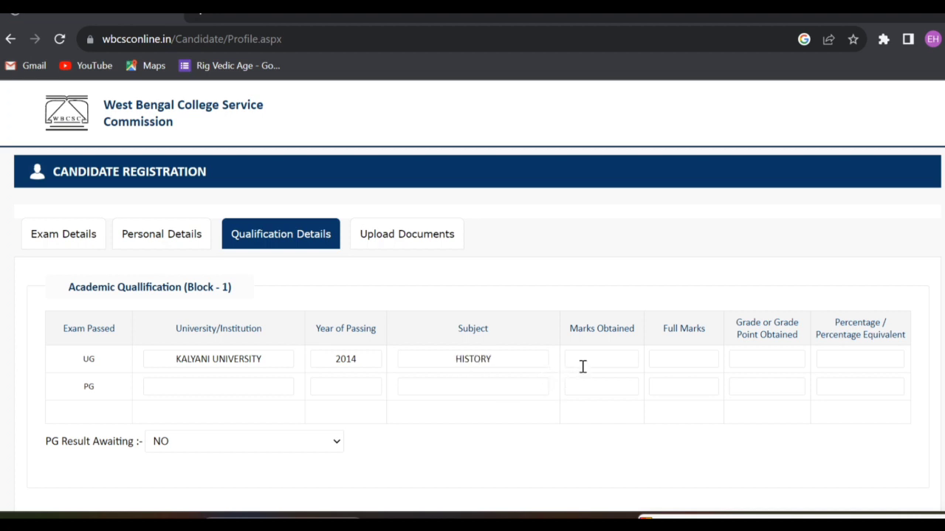
key(Tab)
text(482)
Enter UG full marks 800 and percentage 60.62, then begin the PG row.
click(699, 363)
text(800)
text(60.)
text(62)
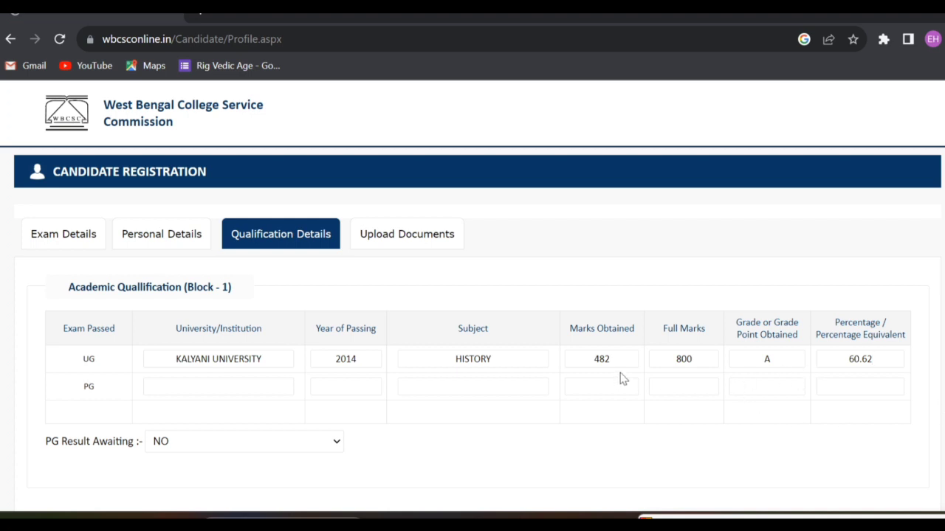
click(192, 385)
click(335, 445)
Set PG Result Awaiting to NO, correcting a stray typed character.
click(234, 478)
text(T)
key(BackSpace)
key(BackSpace)
click(336, 442)
click(248, 458)
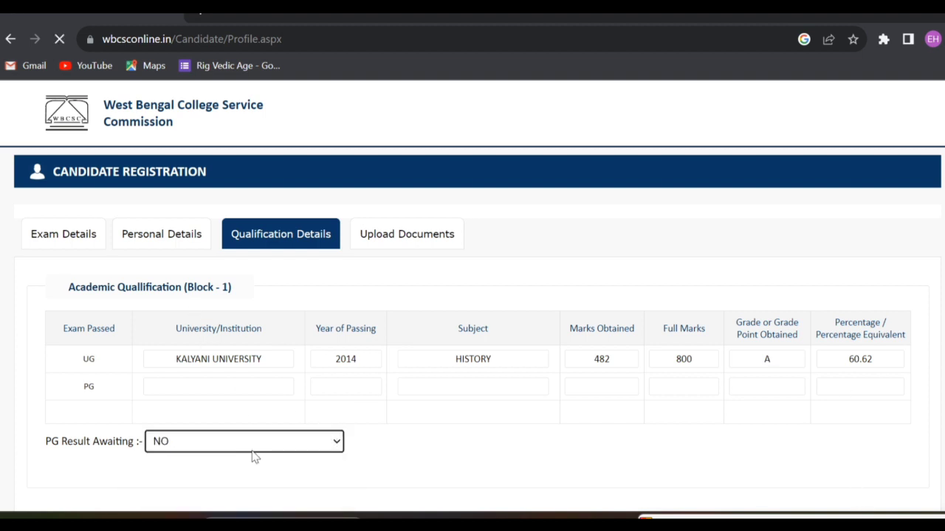
Copy KALYANI UNIVERSITY from the UG row into the PG university field.
drag(170, 358, 264, 358)
key(ctrl+c)
right_click(257, 357)
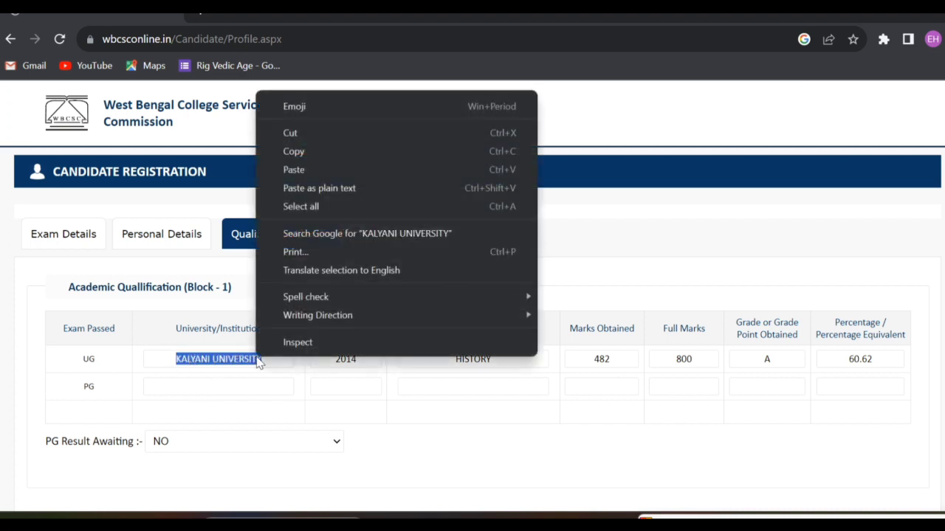
click(313, 151)
click(242, 387)
right_click(243, 388)
click(298, 259)
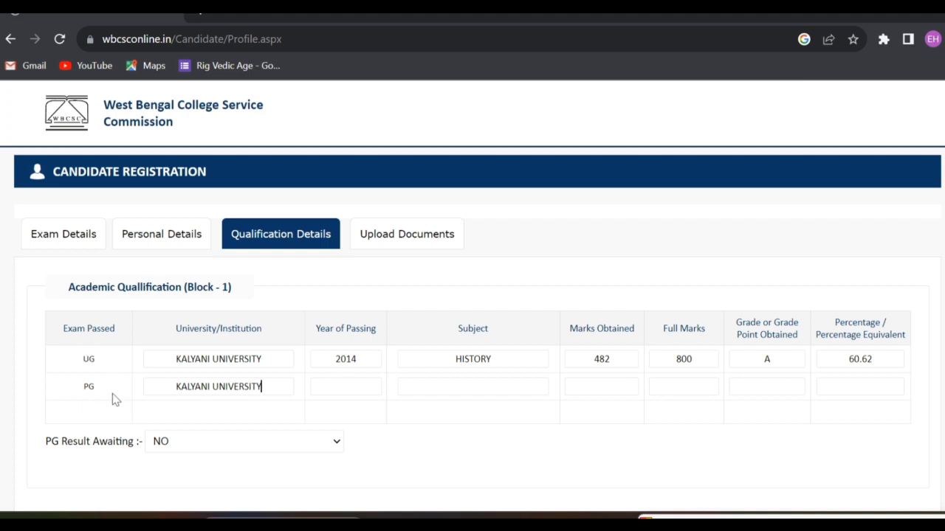
Enter PG year 2016, subject HISTORY, marks 988 of 1600, and continue to uploads.
click(357, 386)
text(2016)
text(HISTORY)
key(Tab)
text(988)
text(1600)
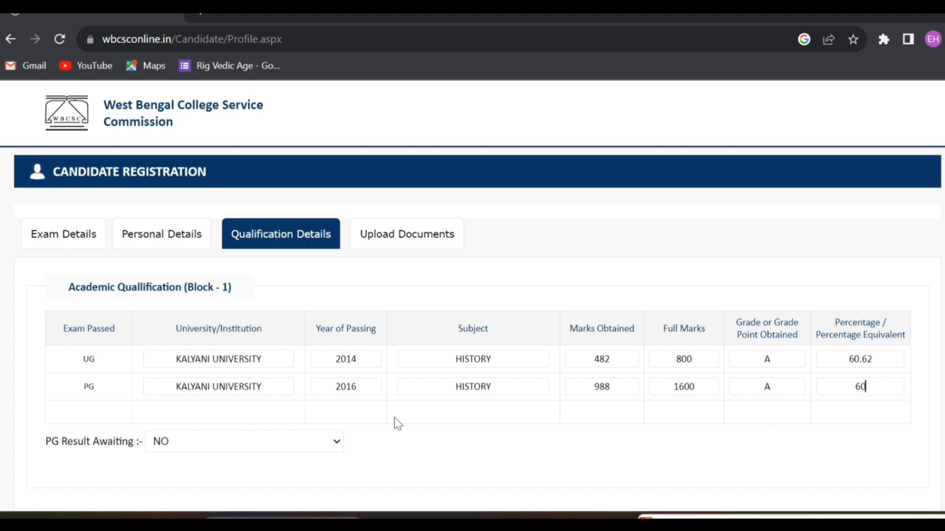
scroll(406, 417, down, 3)
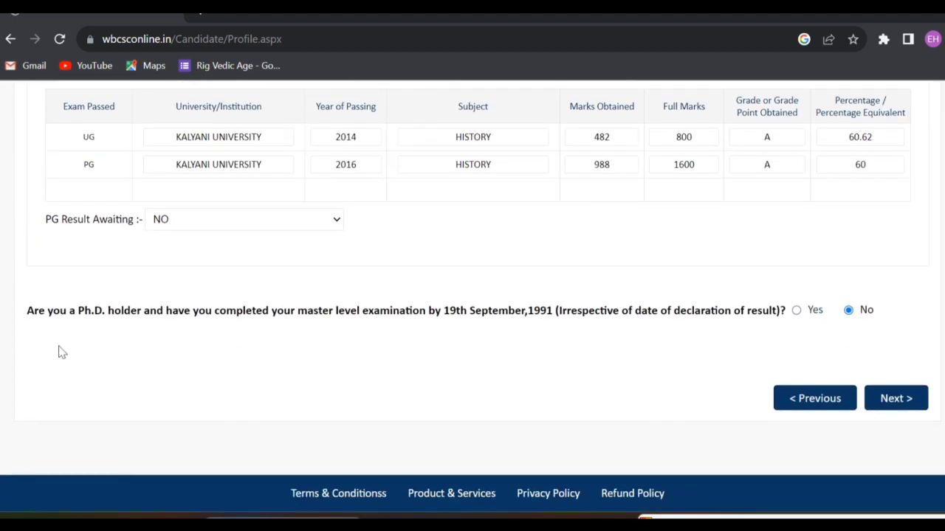
click(913, 399)
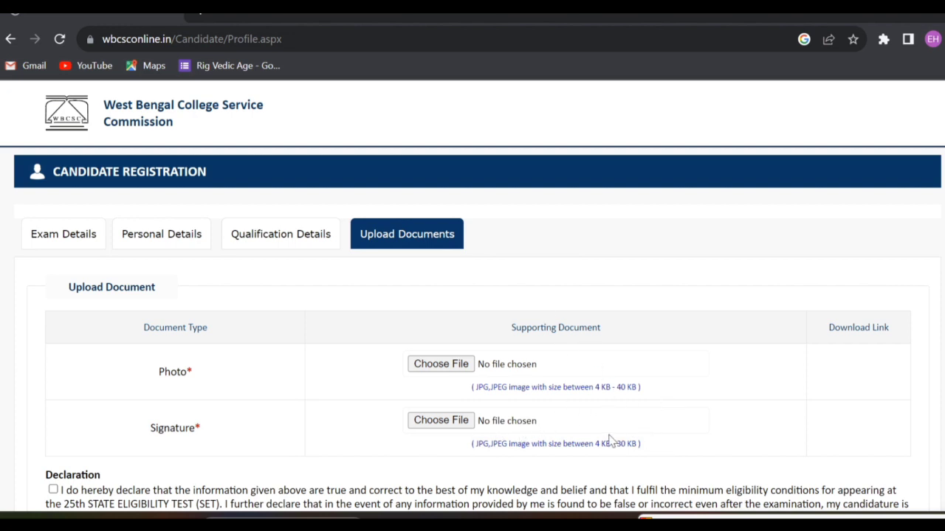
Attach the 'Copy of 1945Picture 1943' photo and 'Untitled-1' signature images.
click(439, 365)
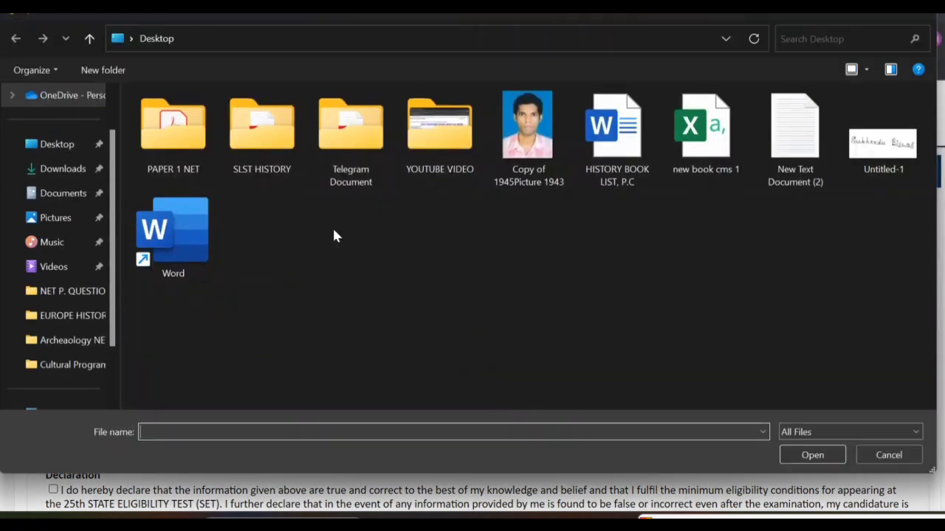
click(546, 142)
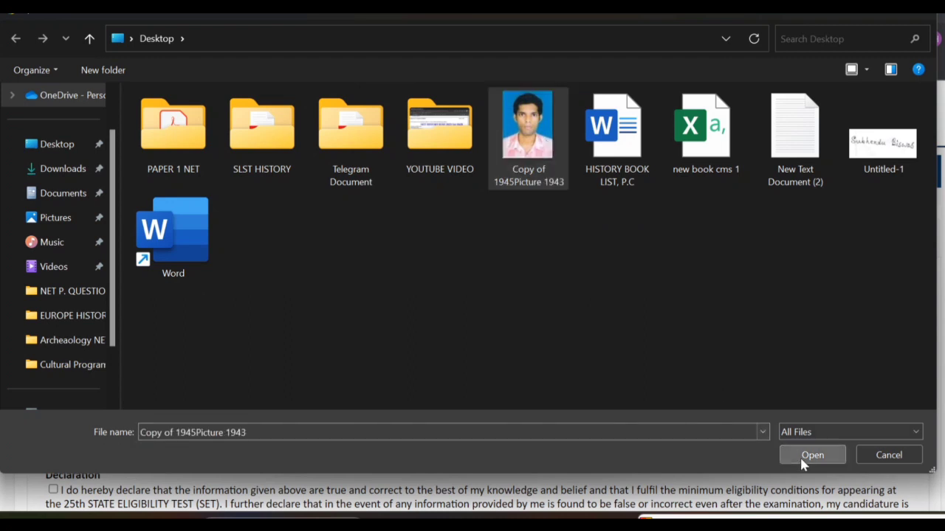
click(799, 455)
click(428, 418)
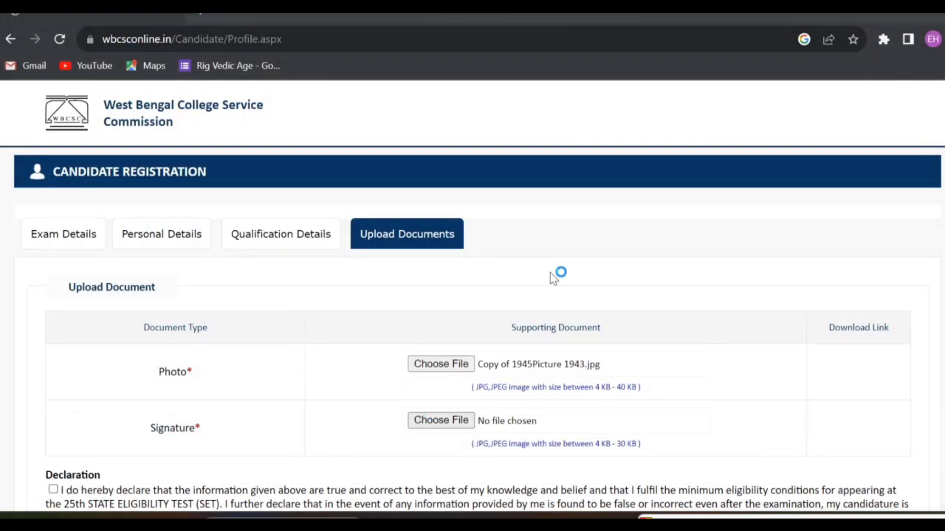
click(855, 153)
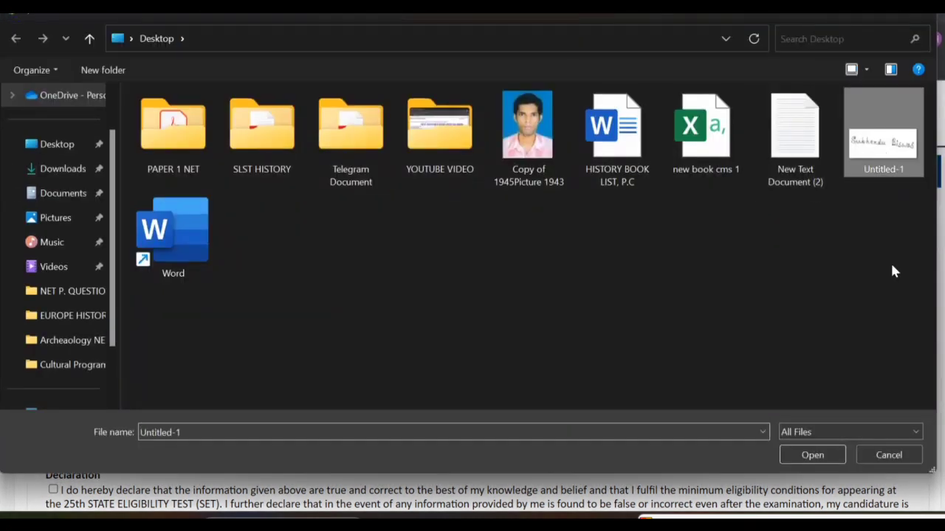
click(807, 464)
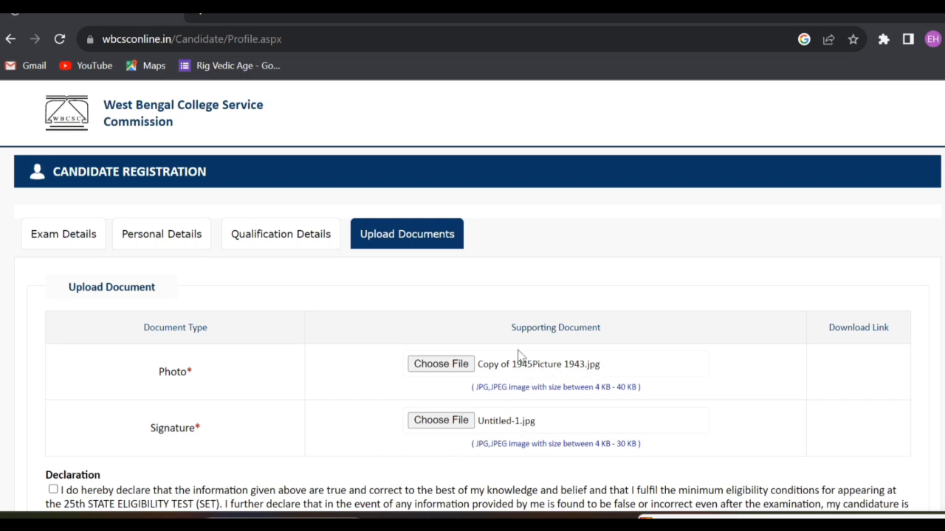
Accept the declaration and submit the application.
scroll(309, 415, down, 3)
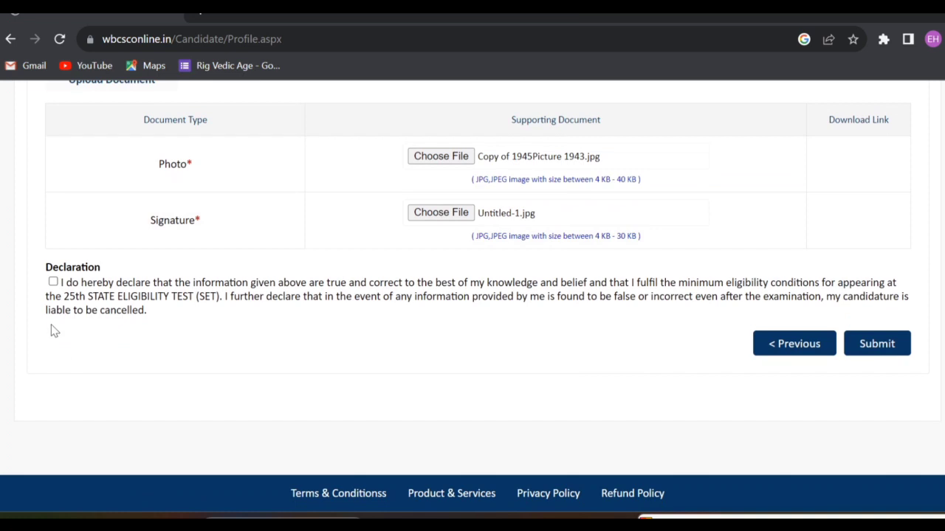
click(53, 282)
click(874, 347)
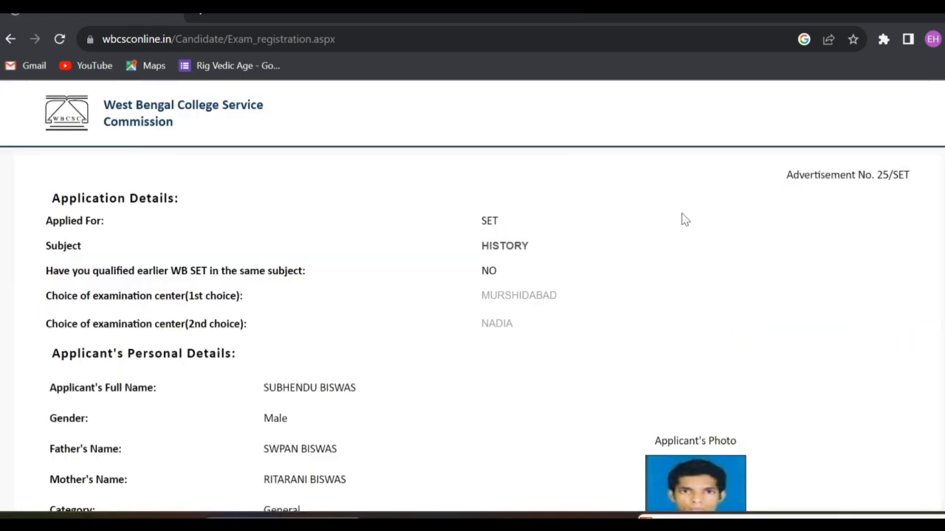
Scroll through the application preview down to the UG/PG qualification rows and ticked declaration.
scroll(331, 258, down, 15)
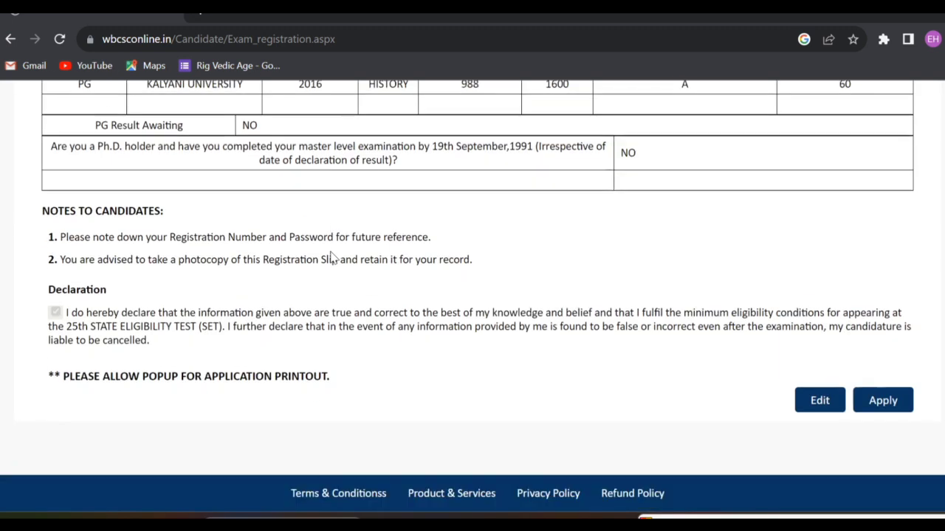
scroll(415, 307, up, 10)
scroll(416, 307, up, 5)
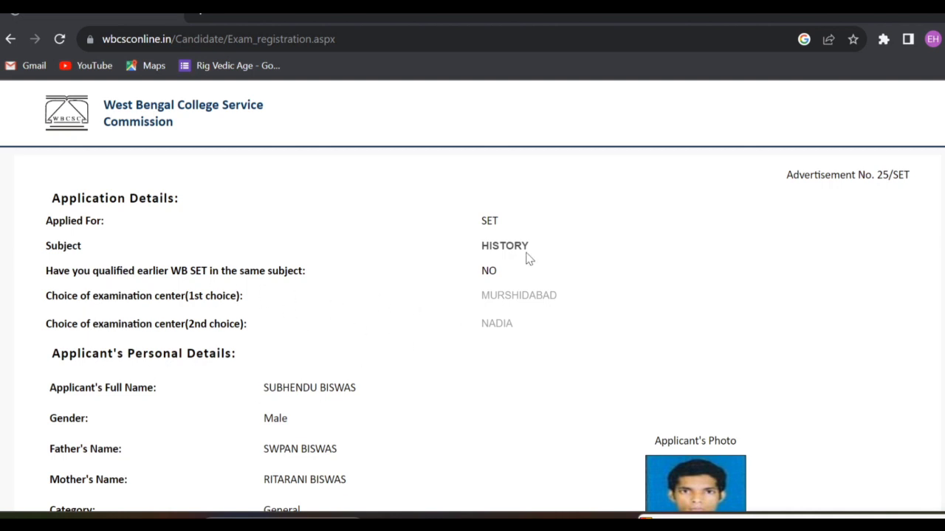
scroll(269, 317, down, 1)
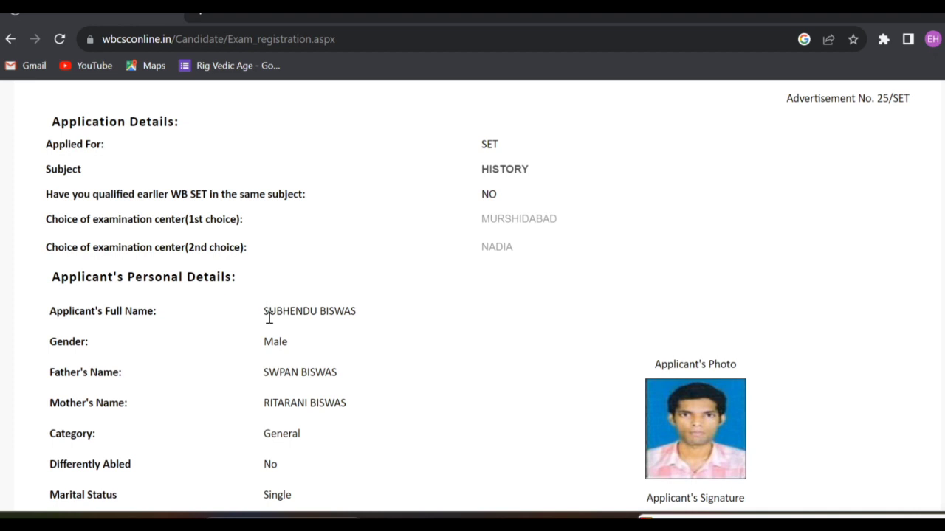
scroll(322, 322, down, 1)
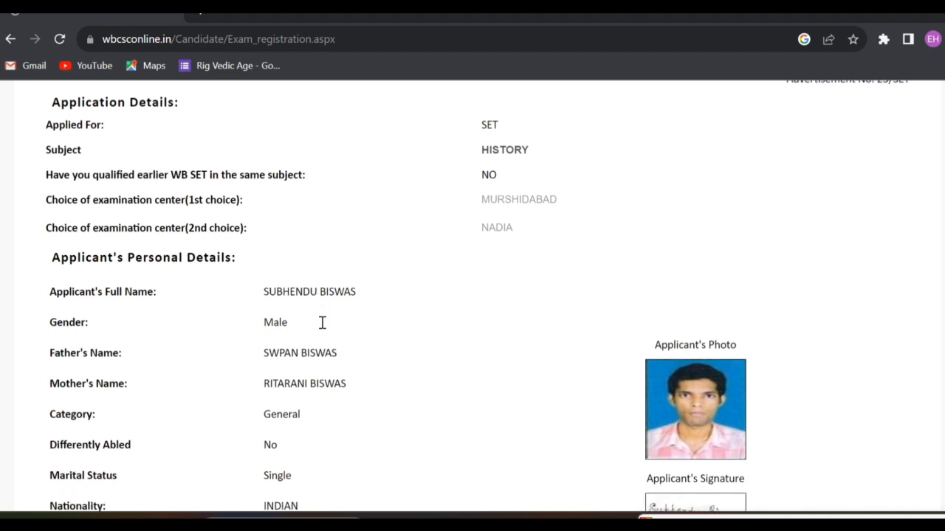
scroll(323, 322, down, 2)
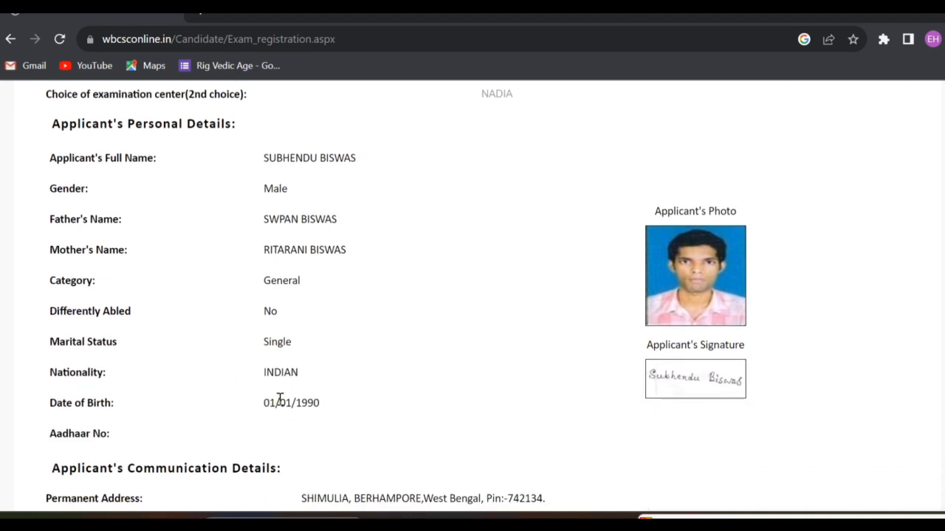
scroll(236, 352, down, 4)
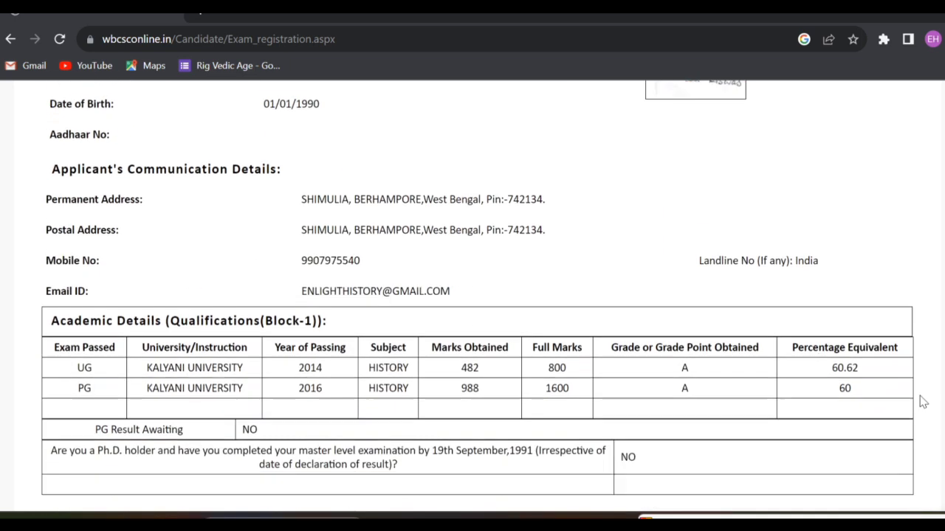
scroll(270, 375, down, 2)
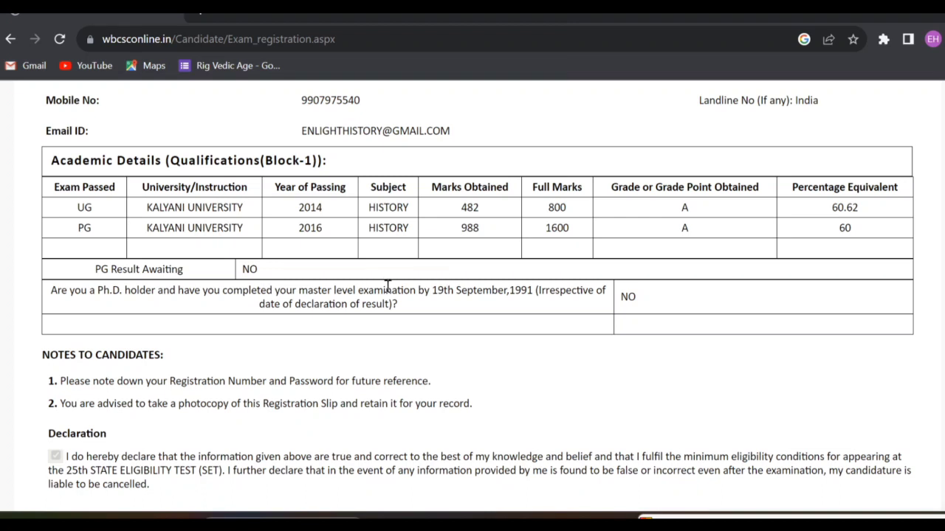
scroll(426, 336, down, 1)
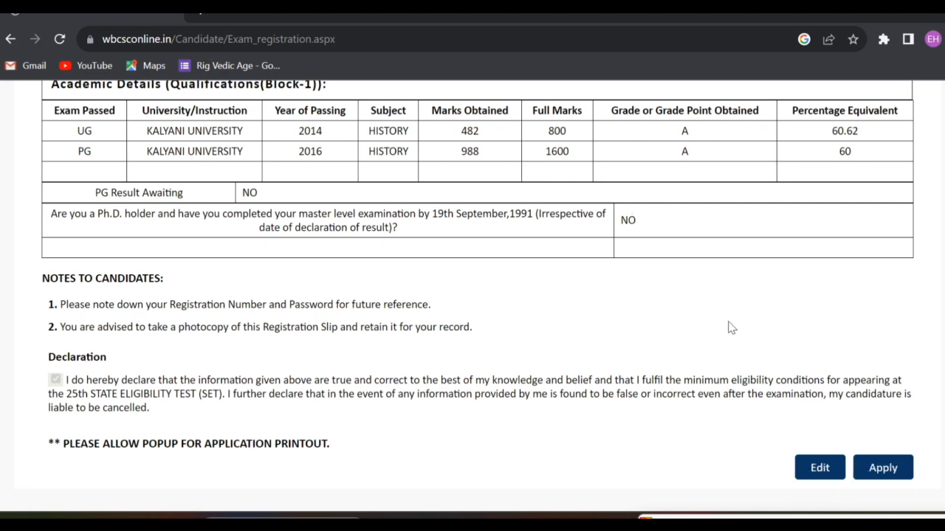
Apply, acknowledge 'Candidate Applied Successfully.', and scroll through the registration slip.
click(891, 476)
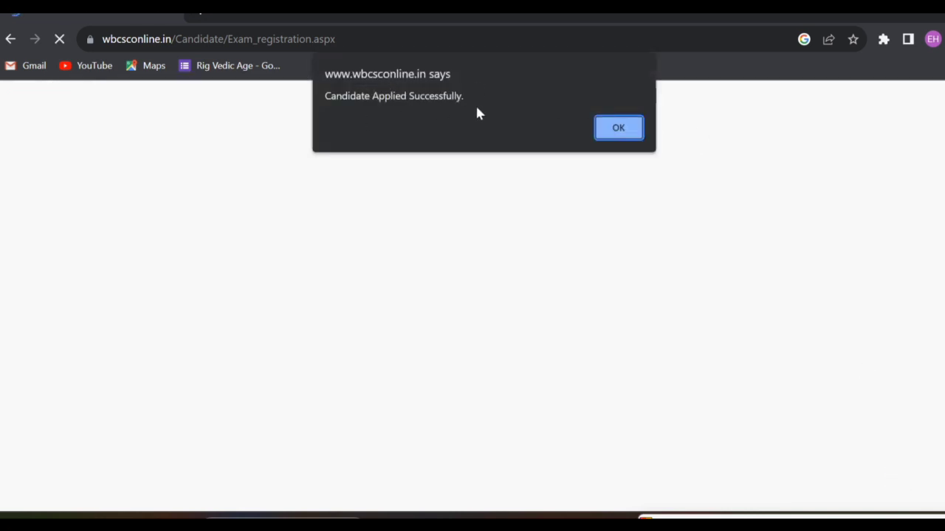
click(626, 134)
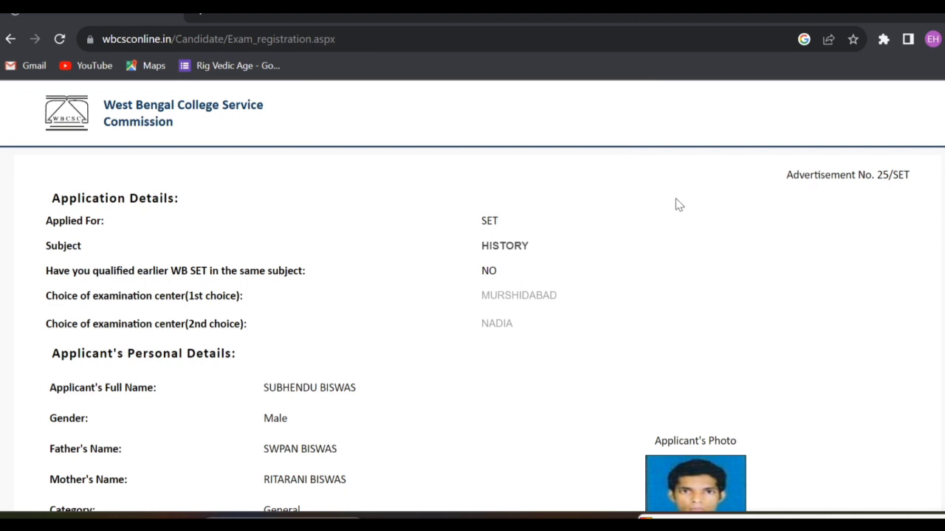
scroll(679, 204, down, 6)
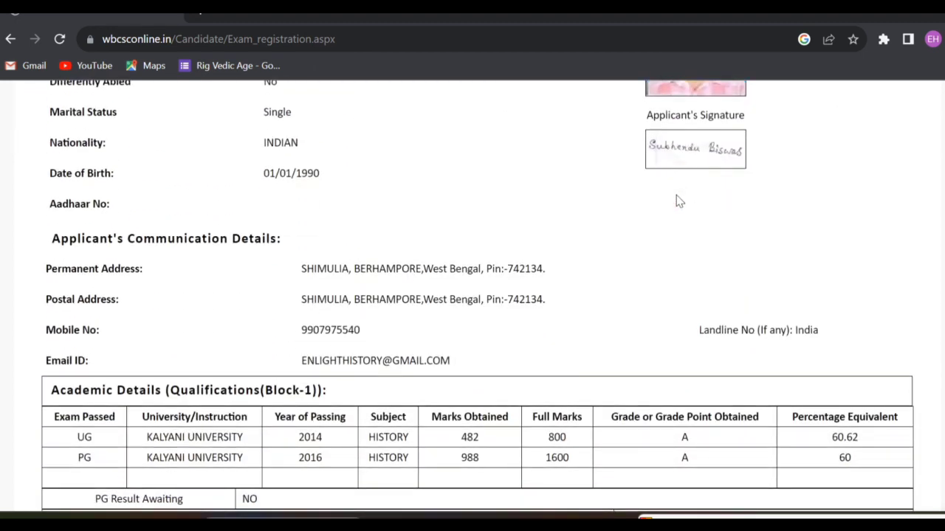
scroll(679, 200, down, 5)
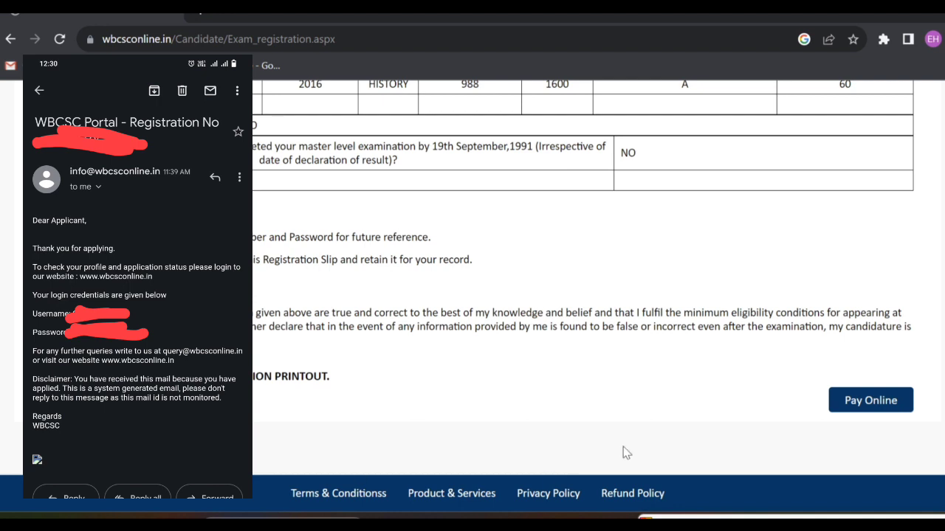
scroll(529, 439, up, 2)
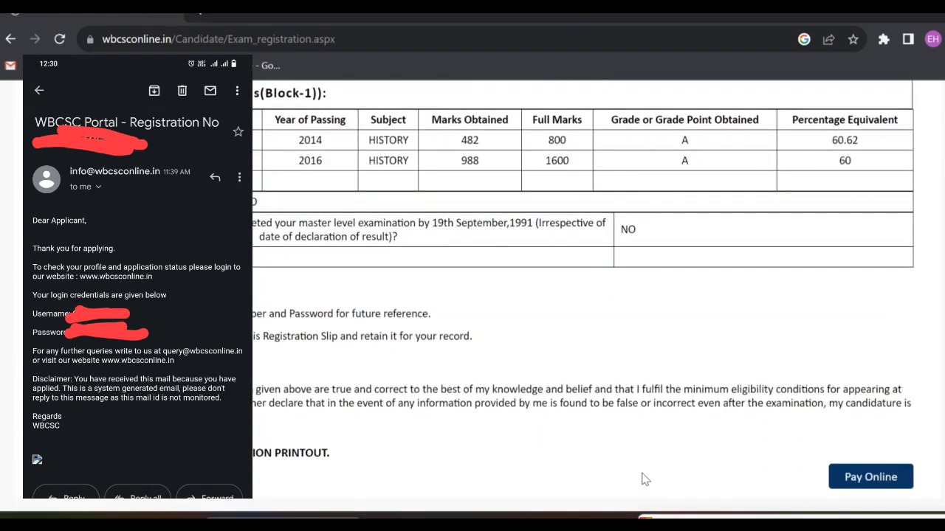
scroll(648, 477, up, 4)
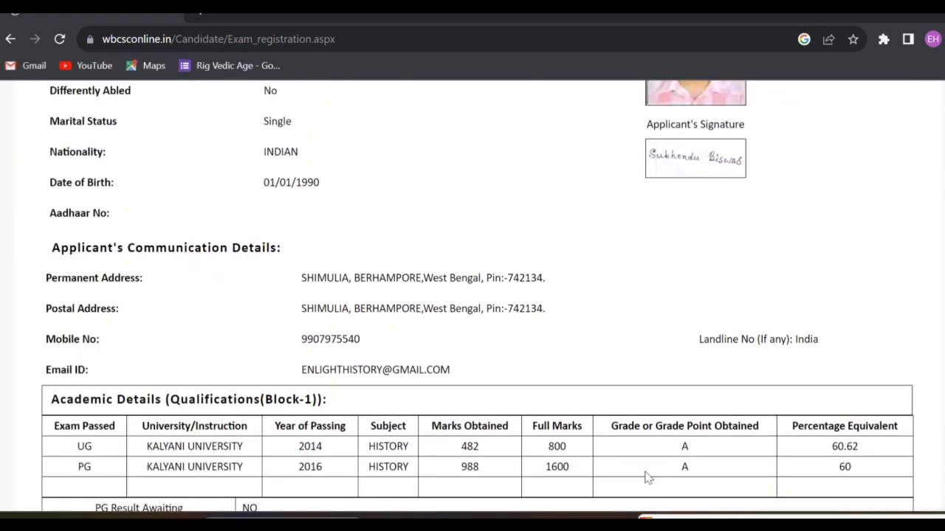
scroll(483, 390, up, 4)
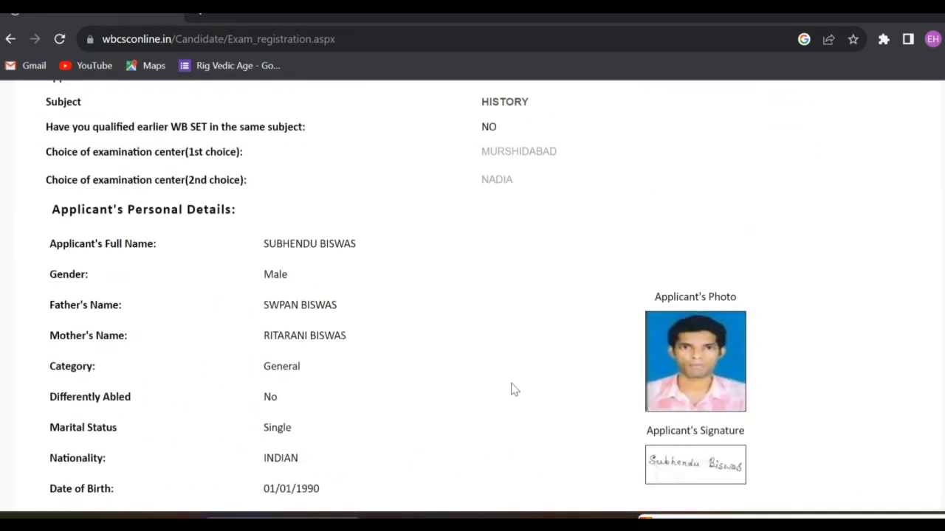
scroll(510, 390, up, 2)
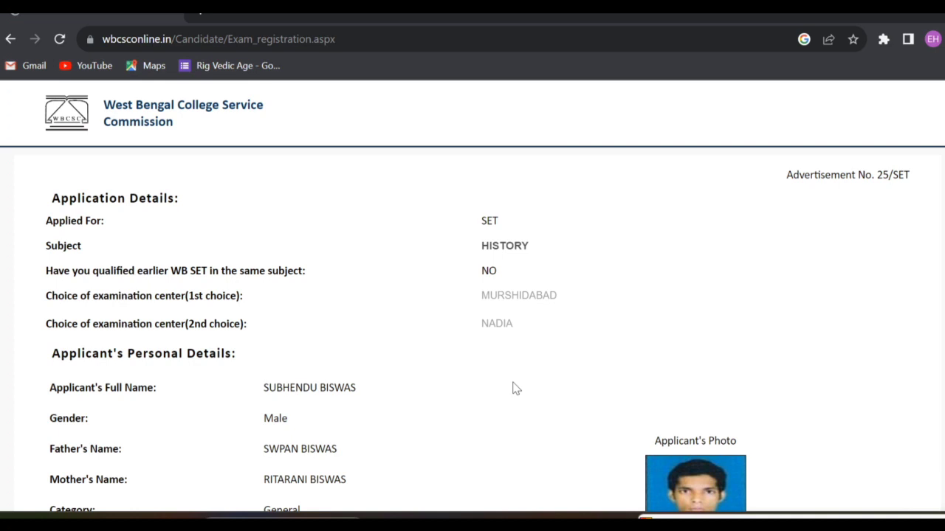
scroll(515, 389, down, 1)
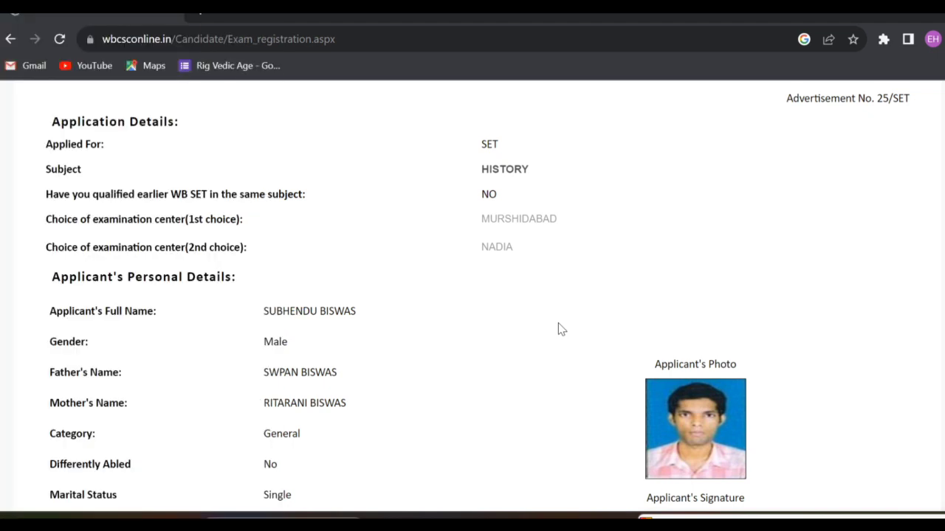
scroll(539, 314, down, 10)
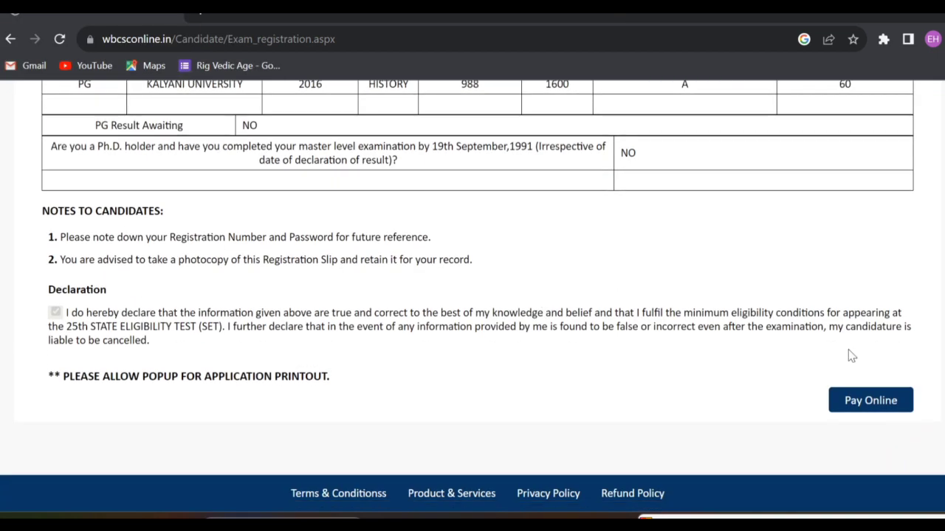
Start online payment and check BillDesk's credit card form for the ₹1200.00 fee to West Bengal College Service Commission.
click(871, 408)
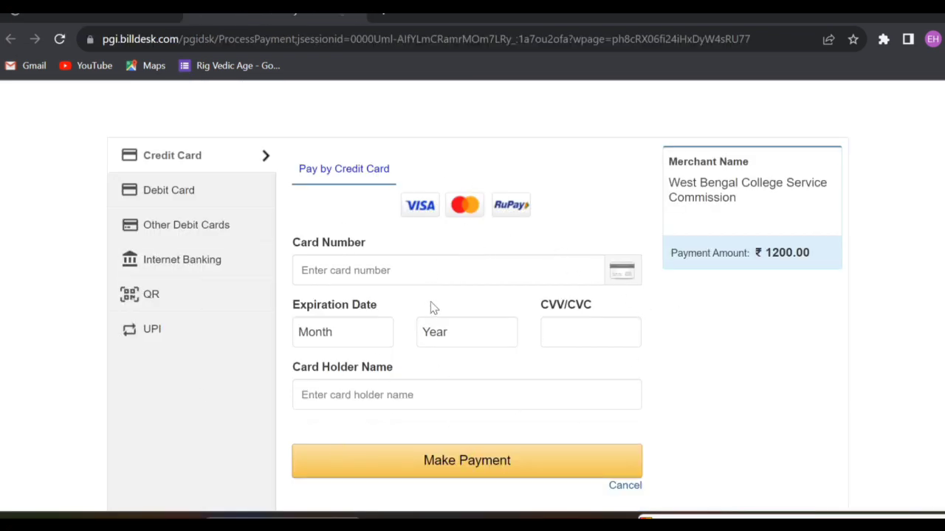
scroll(441, 312, down, 1)
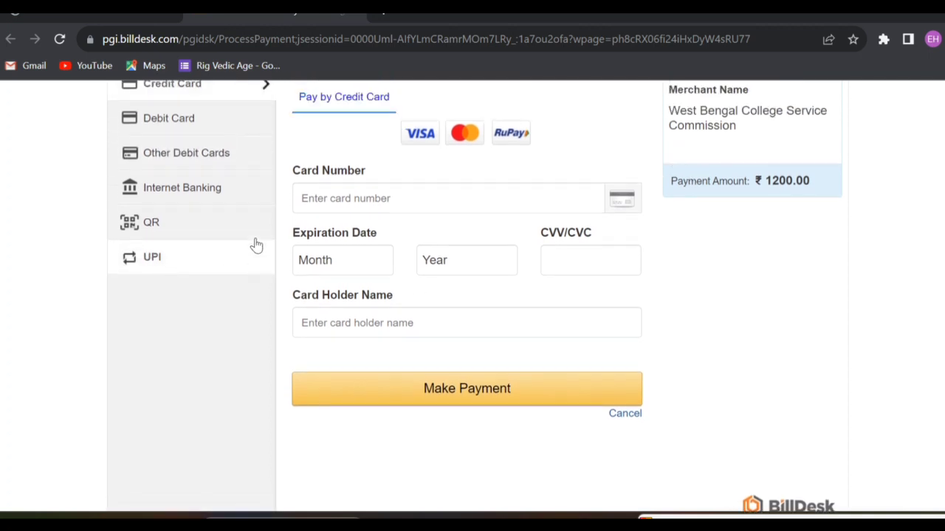
scroll(222, 273, up, 1)
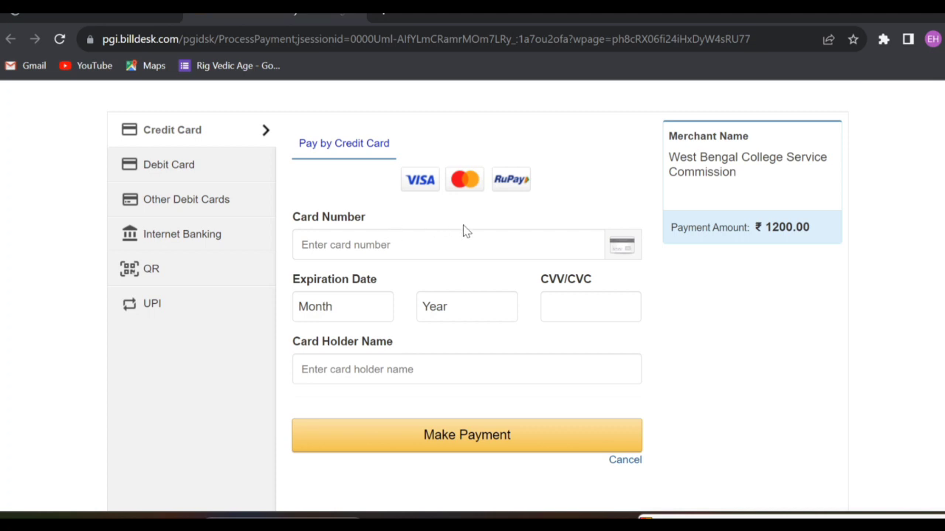
scroll(465, 231, up, 1)
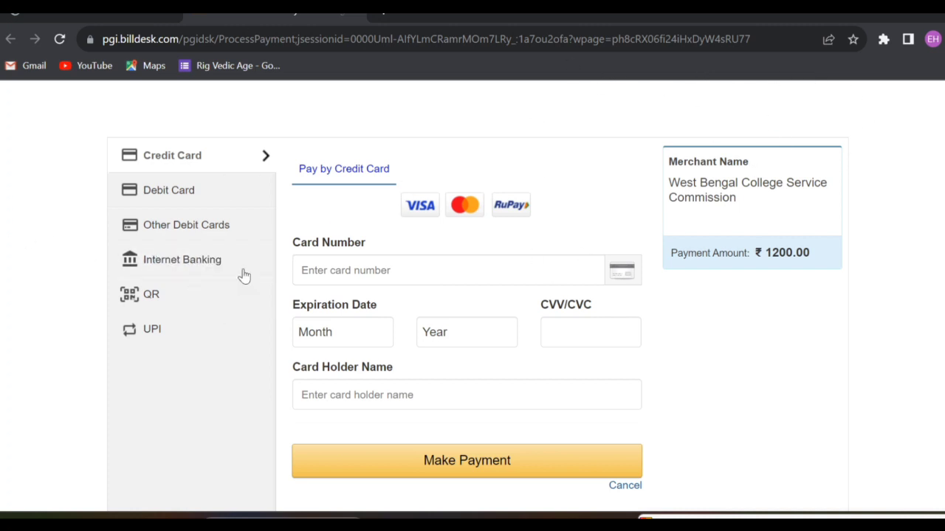
Look through the Debit Card, Other Debit Cards, Internet Banking, QR and UPI payment options.
click(157, 199)
click(168, 233)
click(200, 261)
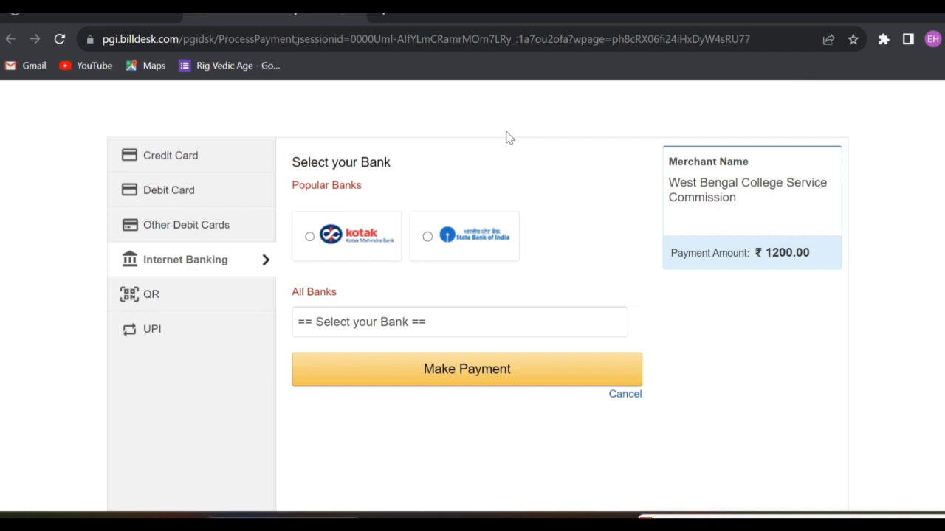
click(226, 291)
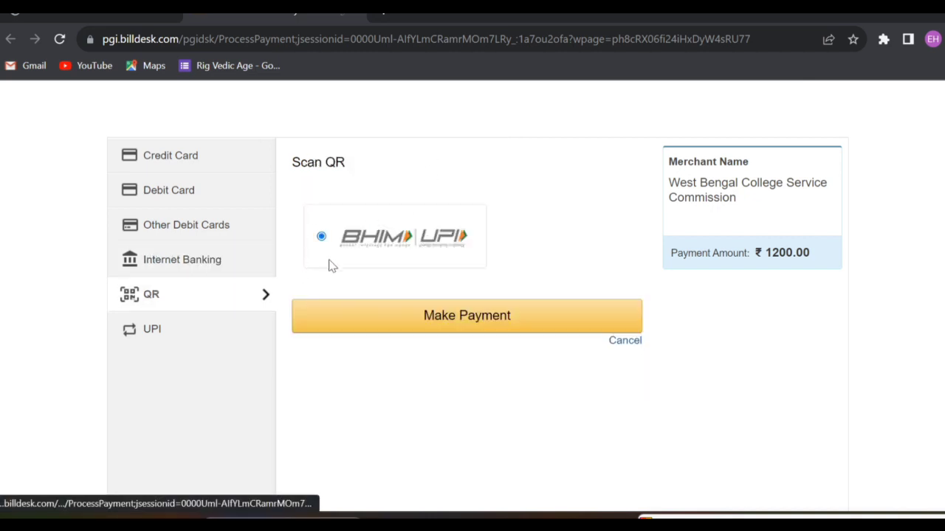
click(175, 344)
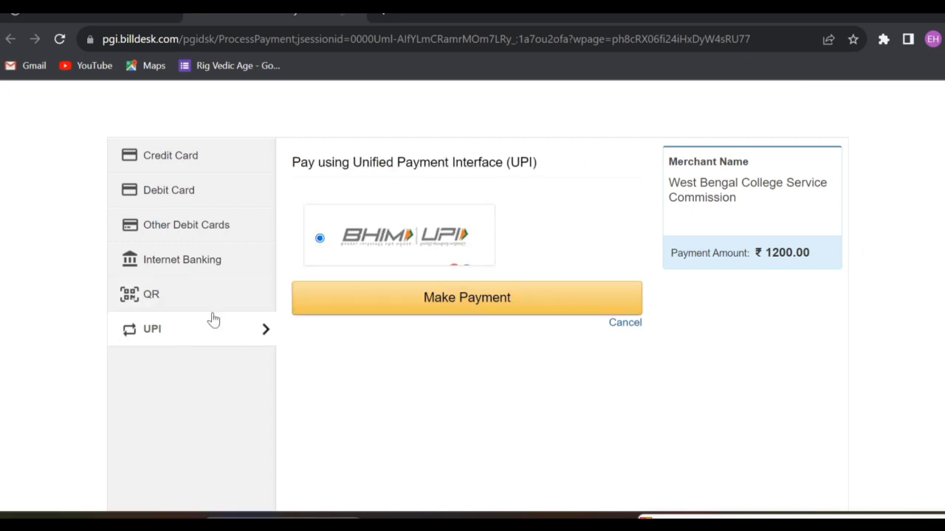
Return to the Credit Card option, then review the WBCSC SET application details for HISTORY.
click(189, 168)
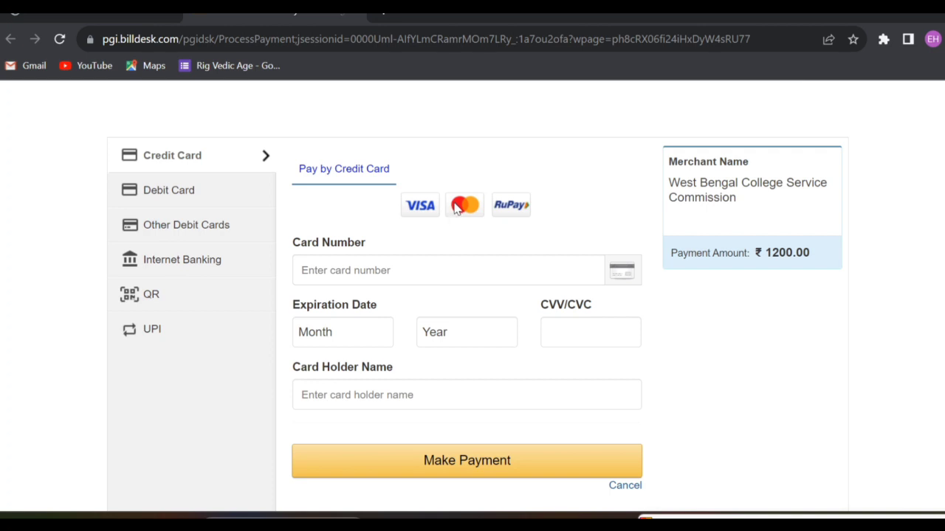
scroll(551, 321, down, 2)
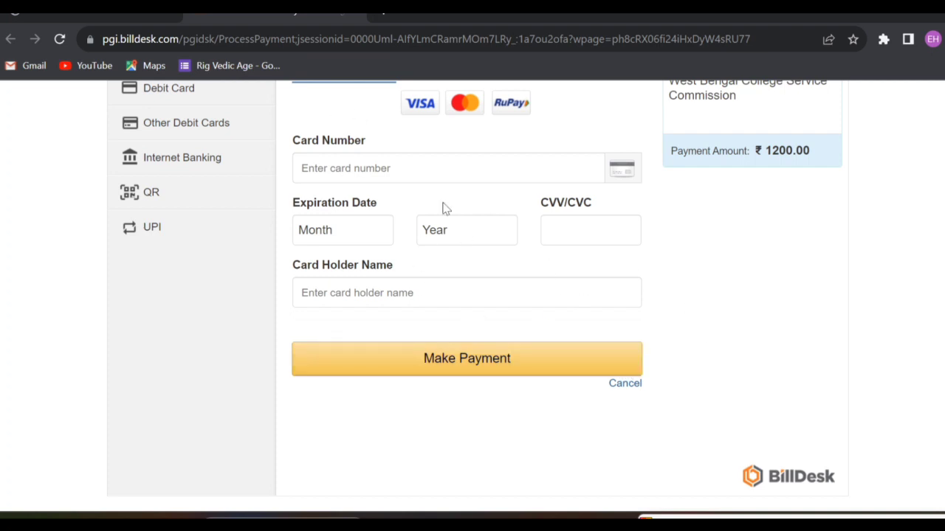
scroll(509, 266, up, 1)
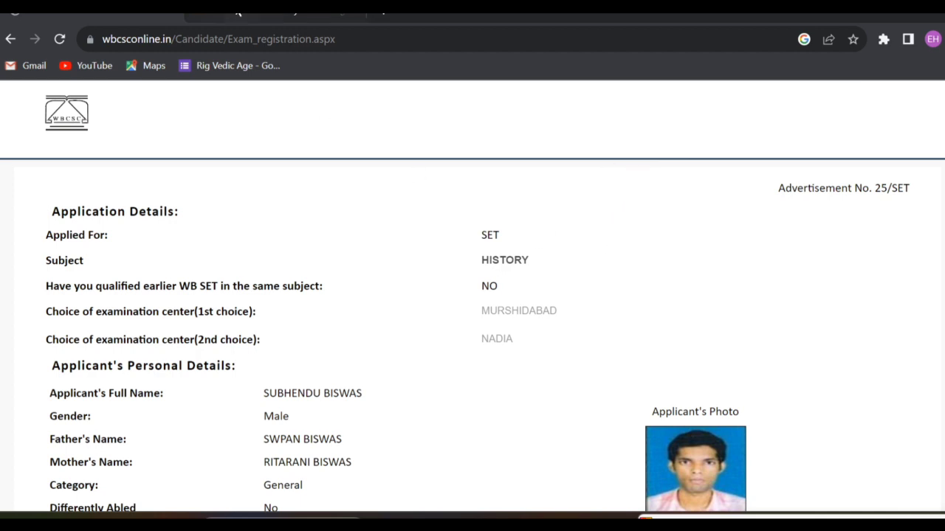
click(276, 15)
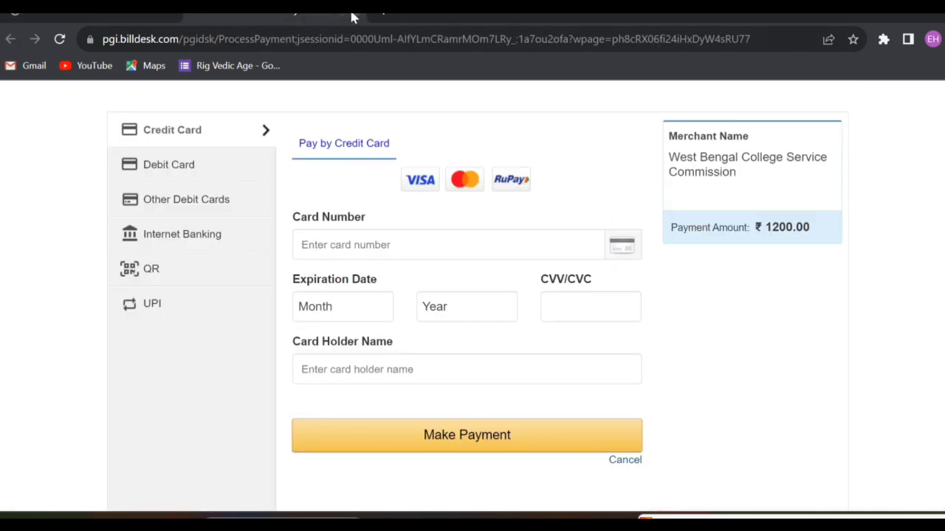
click(352, 15)
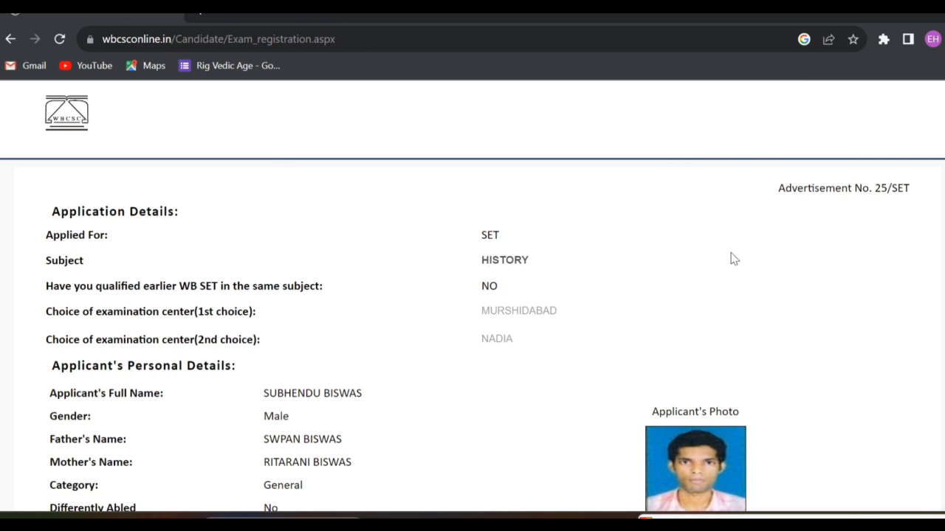
scroll(757, 257, down, 10)
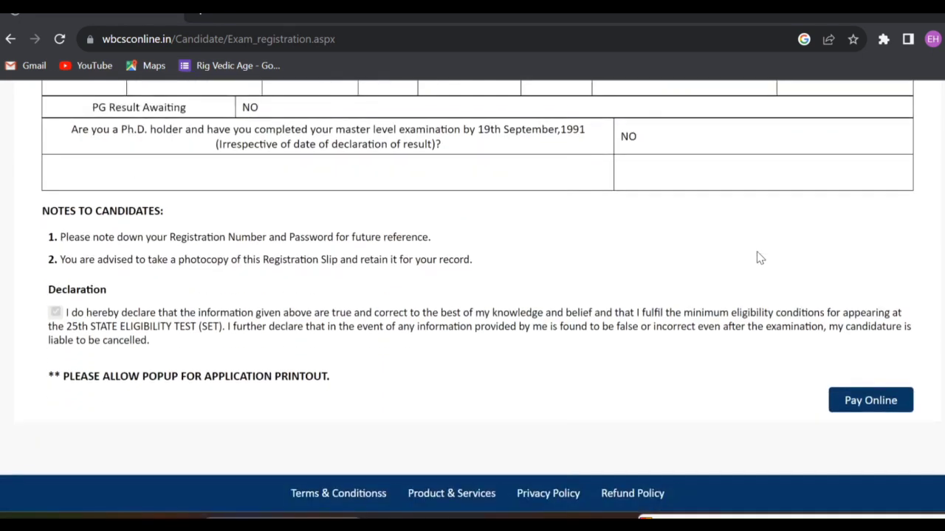